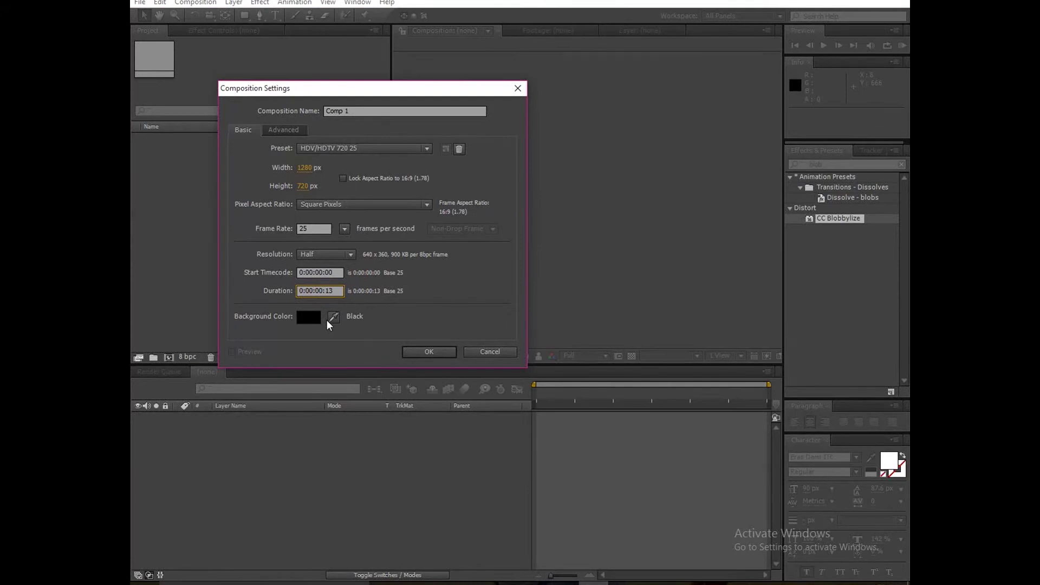
Create the Comp 1 composition with the HDV/HDTV 720 25 preset and a duration of 0:00:10:13.
text(1013)
key(Return)
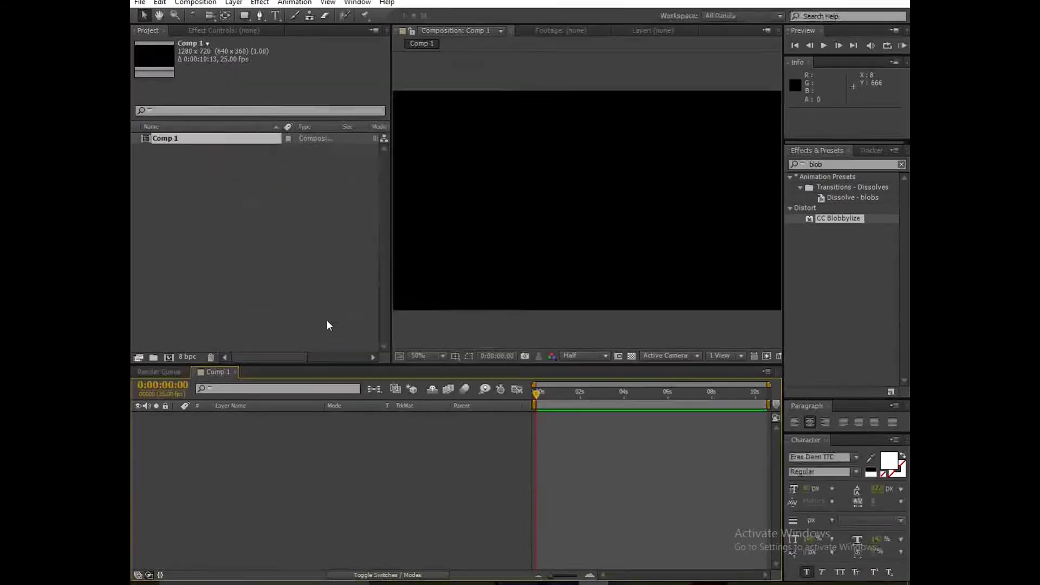
key(comma)
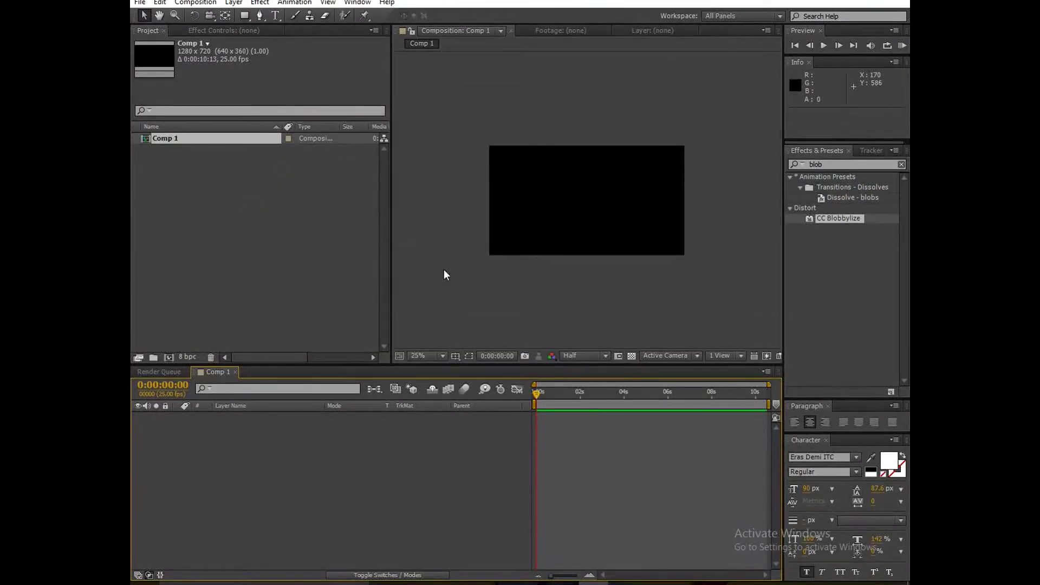
Add a text layer reading "BISWA" and place it just below the middle of the composition.
click(275, 15)
click(529, 209)
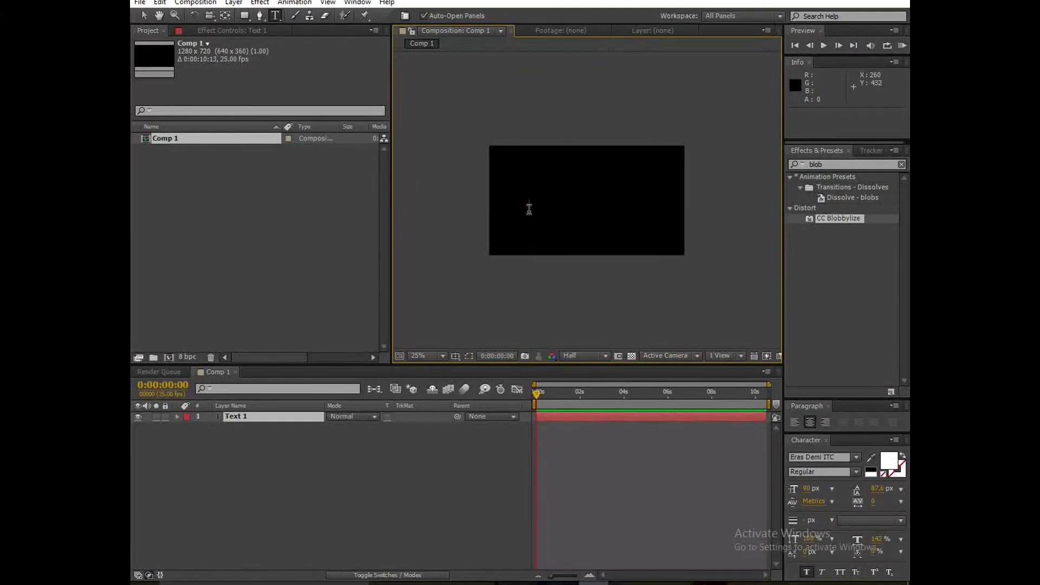
key(Caps_Lock)
text(BISWA)
key(Caps_Lock)
key(KP_Enter)
key(v)
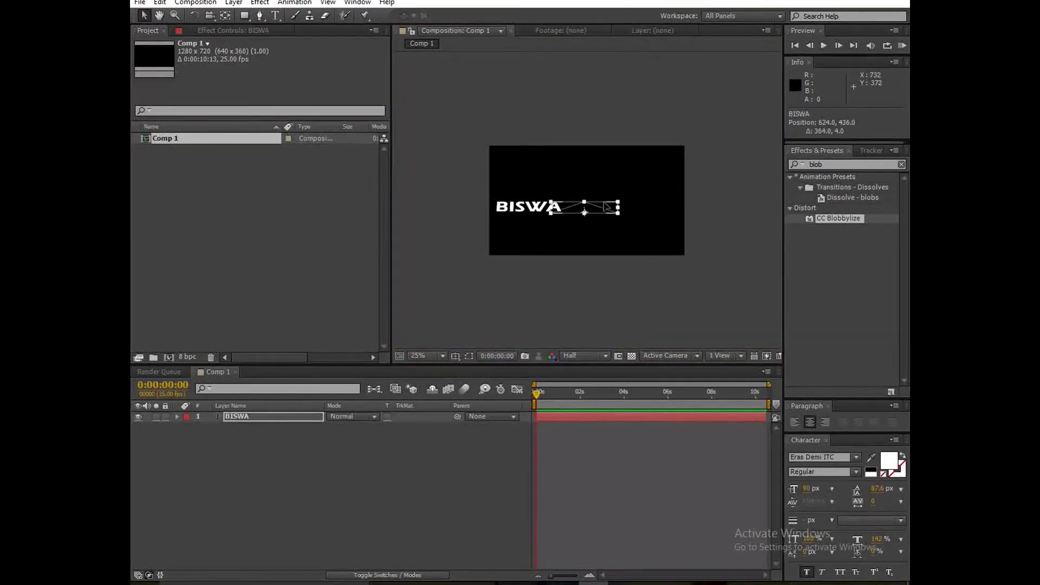
drag(548, 207, 610, 220)
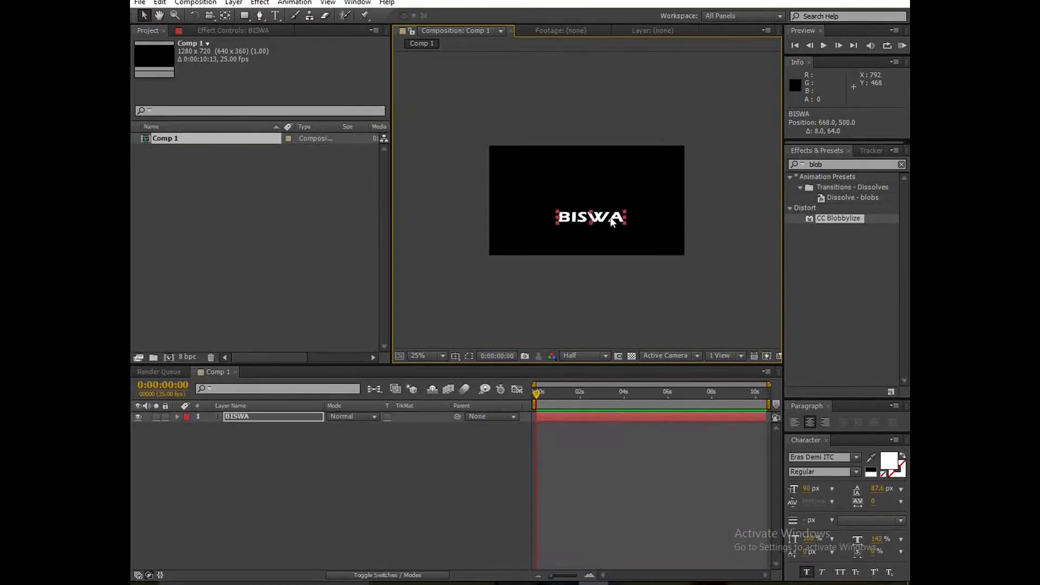
Set the BISWA text's font to Gill Sans MT and scale the layer to 164%.
click(807, 458)
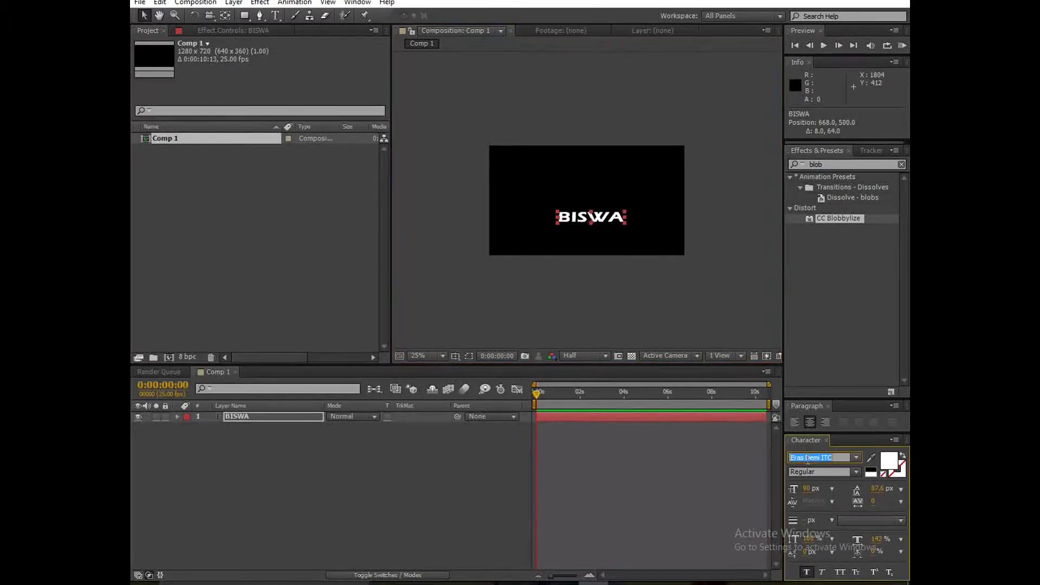
text(Gill Sans MT)
key(Return)
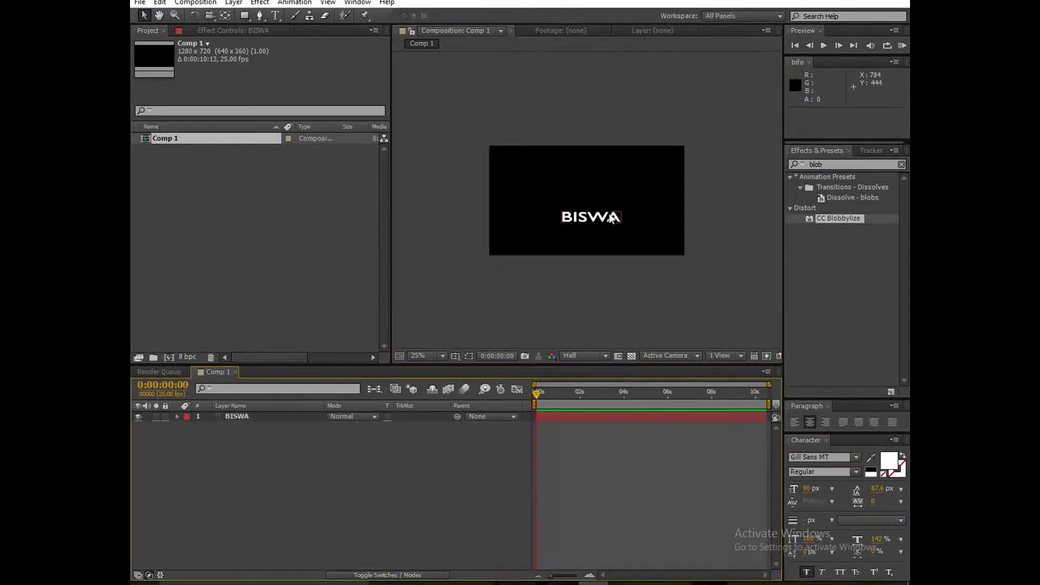
key(s)
drag(343, 427, 379, 427)
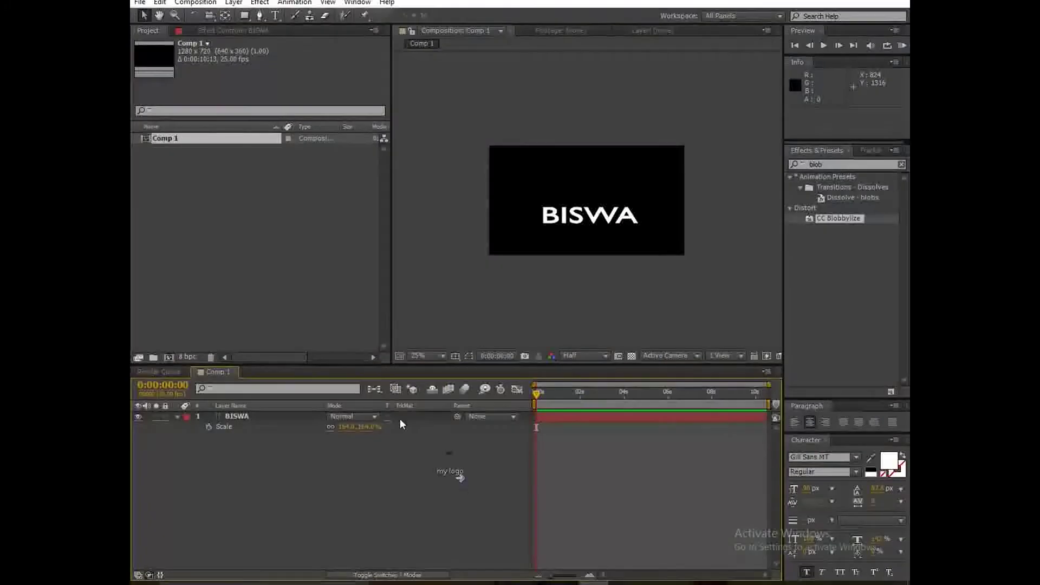
Import my logo.png into the composition above the text layer and lower the BISWA text beneath the emblem.
drag(400, 419, 244, 232)
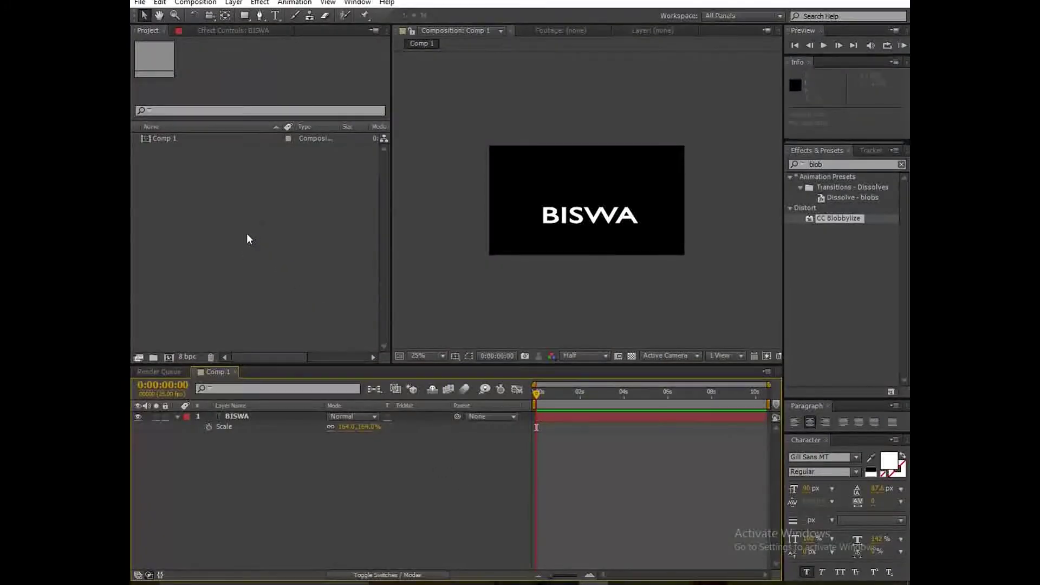
drag(161, 150, 195, 420)
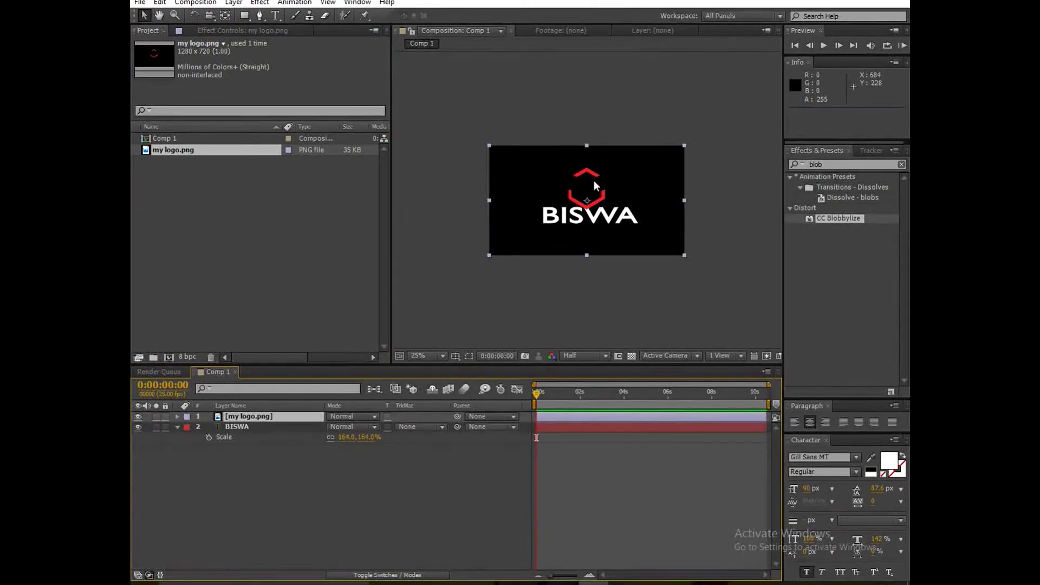
click(586, 427)
key(shift+Down)
key(shift+Down)
key(shift+Down)
key(shift+Down)
key(shift+Down)
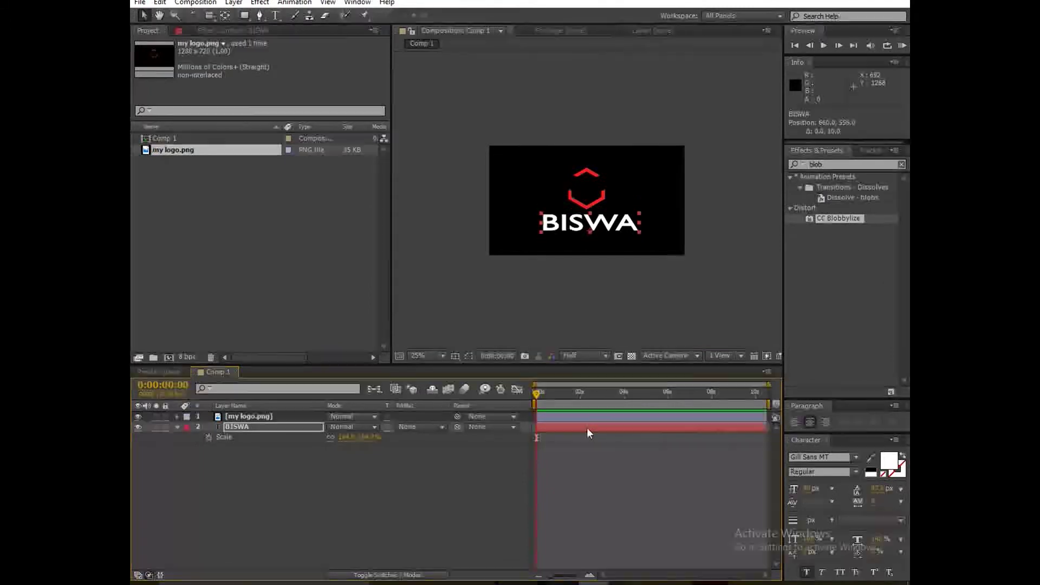
Find the Fill effect and apply it to the my logo.png layer.
key(ctrl+Up)
click(834, 164)
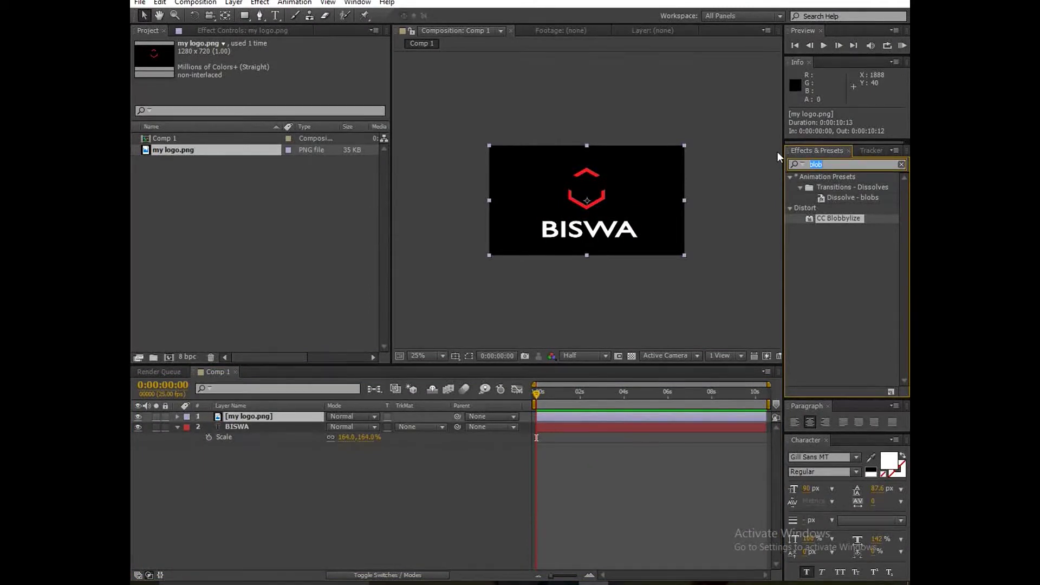
text(fill)
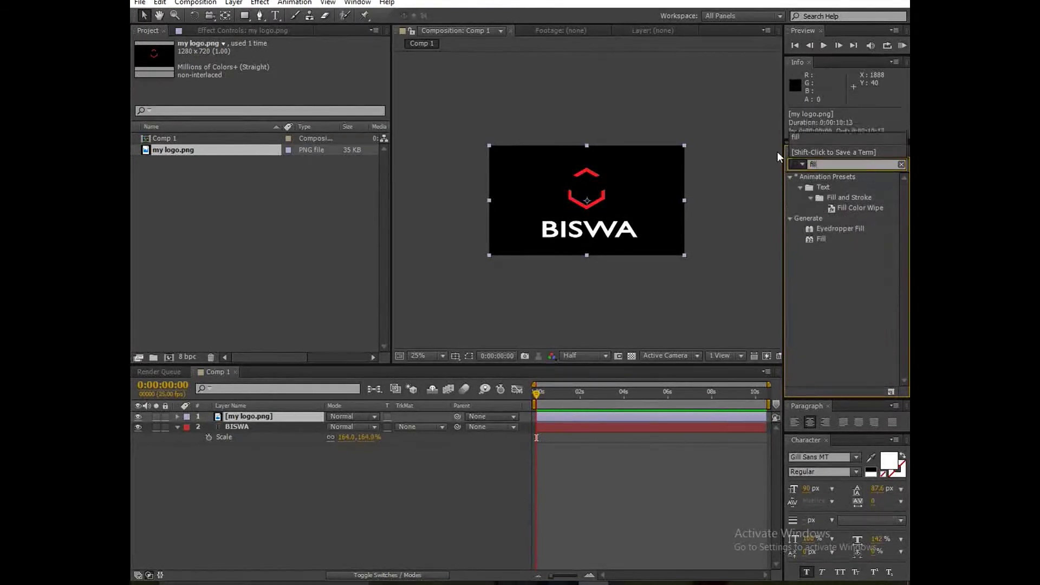
drag(821, 239, 624, 417)
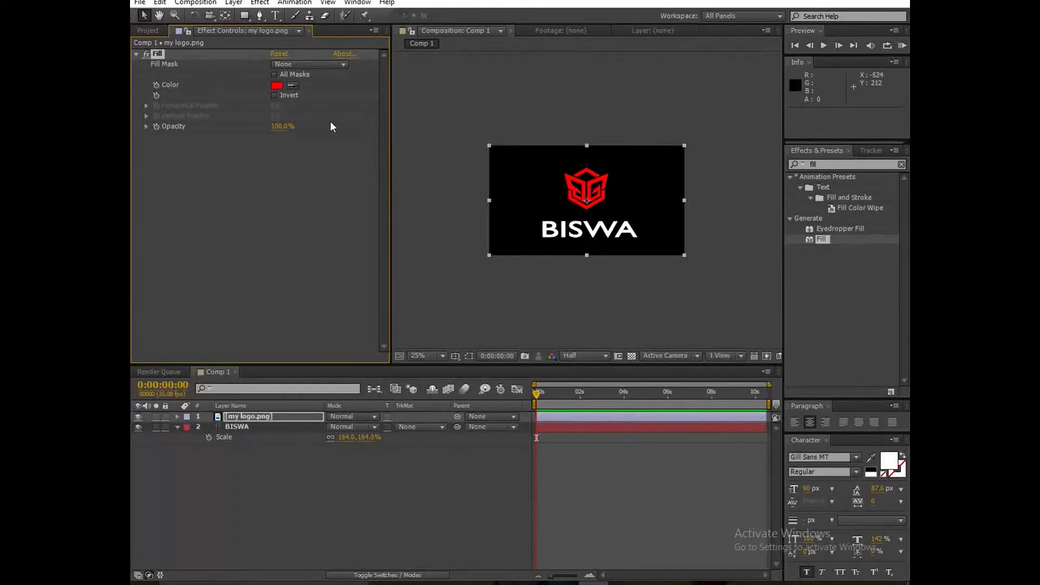
Set the logo's Fill color to white (FFFFFF) and scale the my logo.png layer to 133%.
click(275, 85)
drag(441, 353, 402, 334)
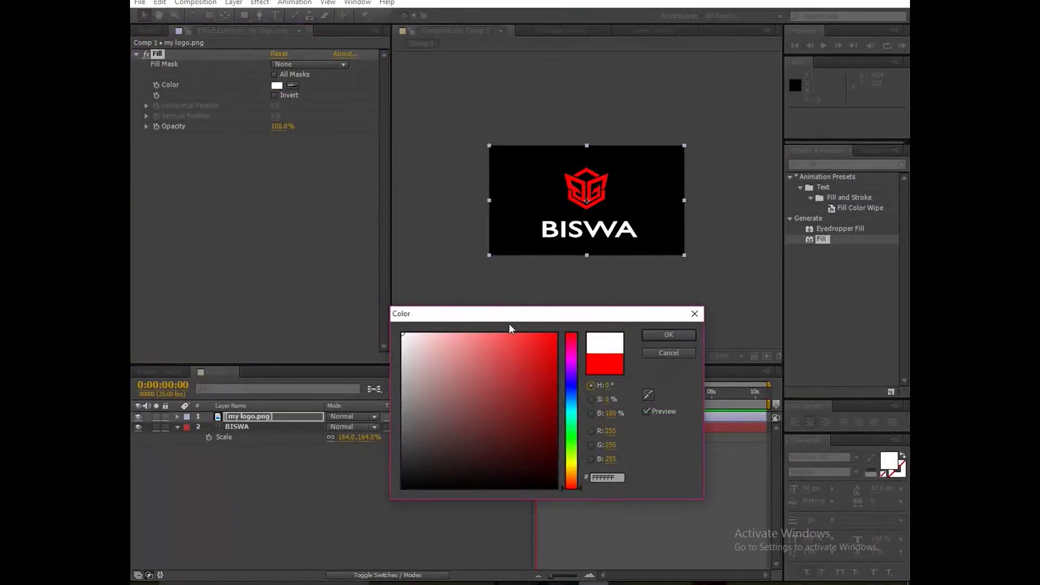
click(662, 334)
key(s)
drag(346, 426, 377, 426)
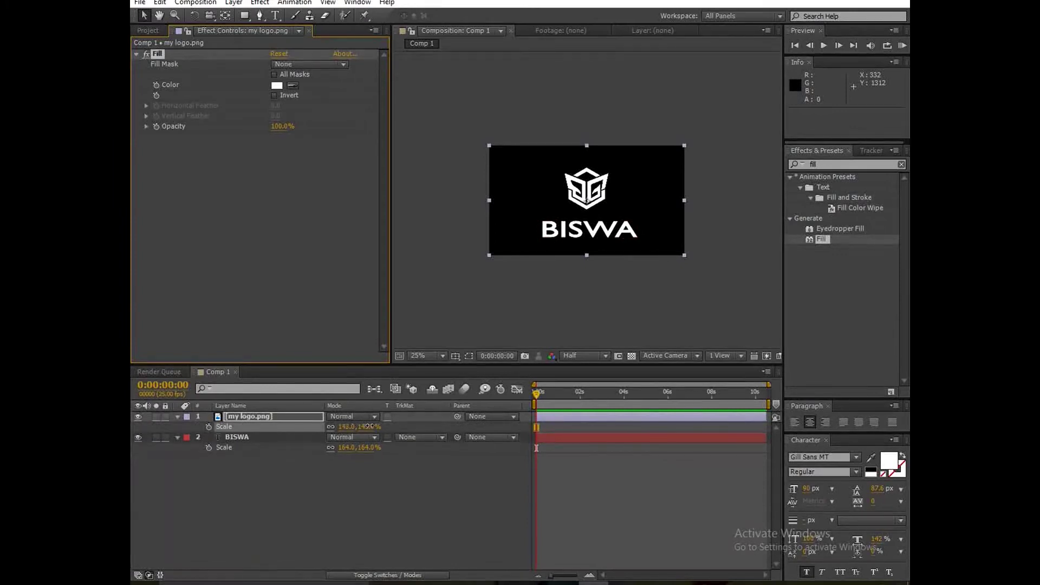
Pre-compose the my logo.png and BISWA layers as "logo and text", moving all attributes into the new composition.
click(567, 435)
click(567, 436)
ctrl+click(569, 417)
right_click(570, 417)
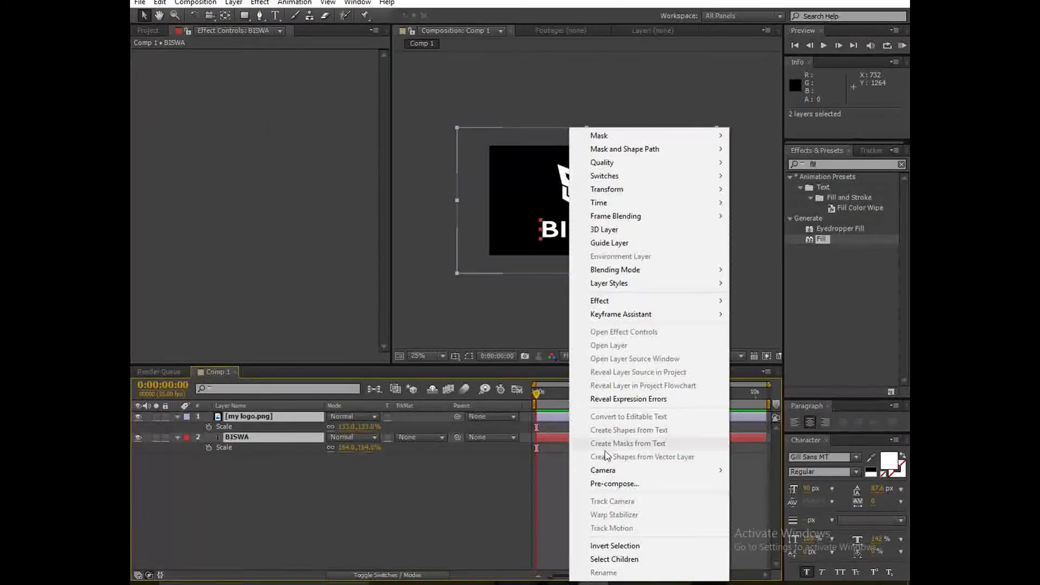
click(614, 483)
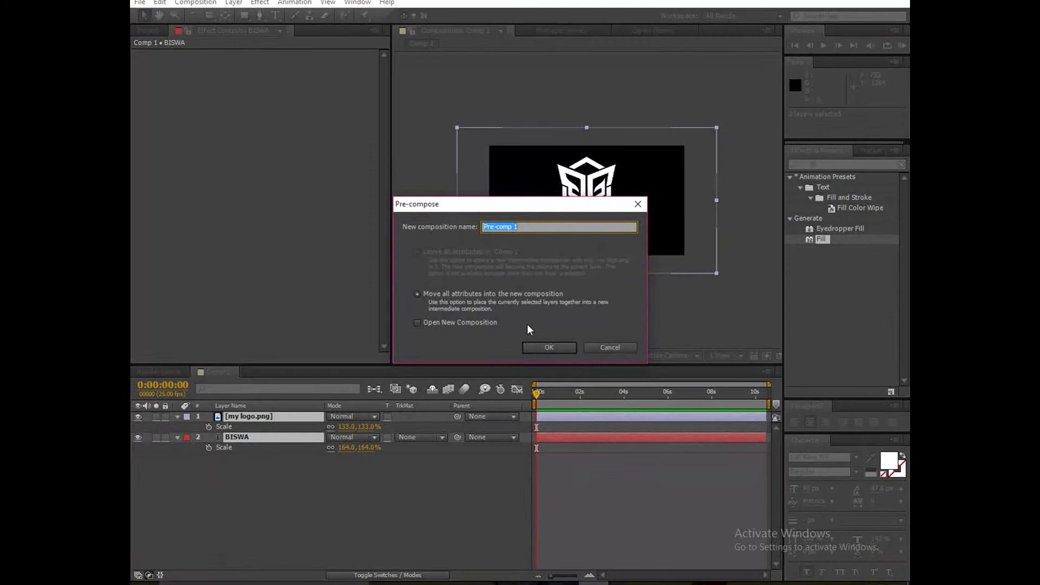
text(logo and text)
key(Return)
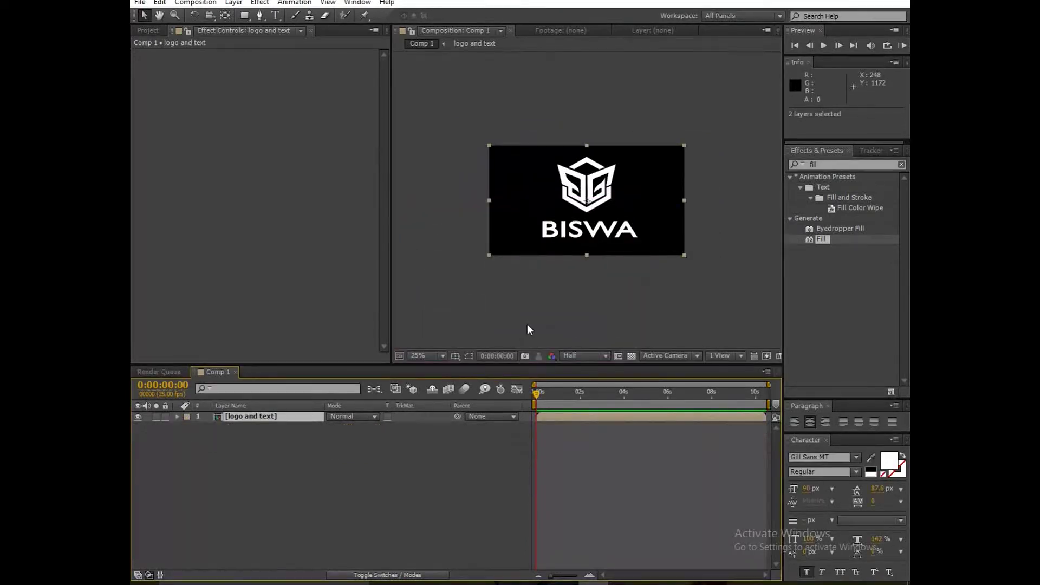
Import the studio reflection.jpg image from the file folder into the project.
click(455, 481)
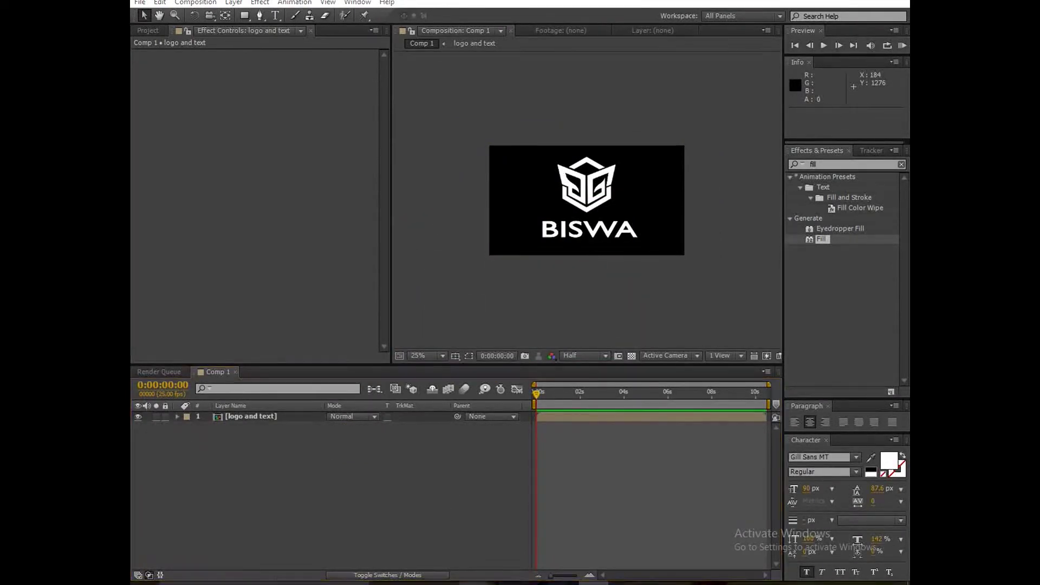
mouse_move(475, 579)
click(462, 526)
drag(365, 76, 314, 268)
click(140, 29)
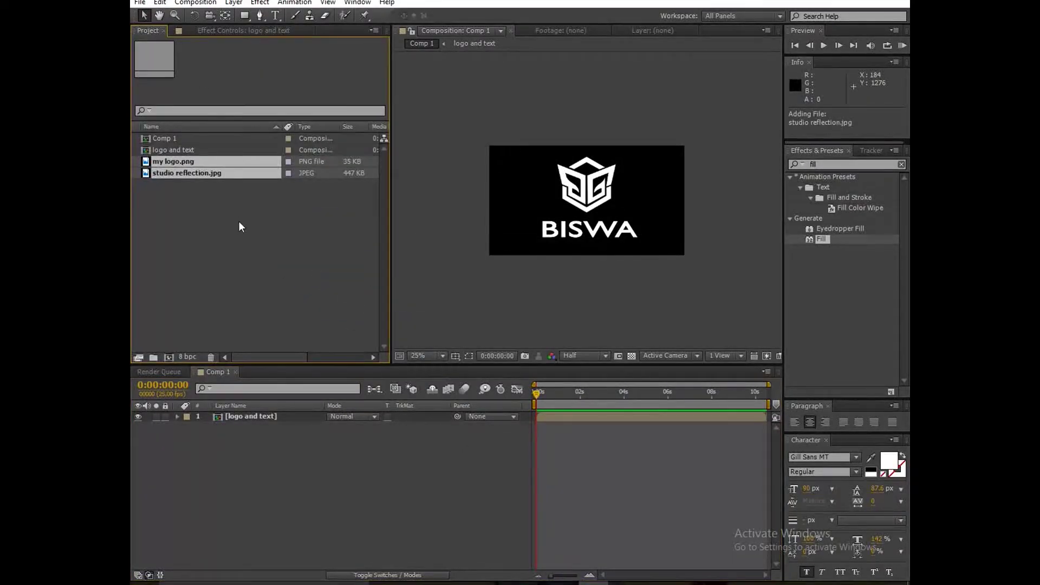
Add studio reflection.jpg to Comp 1 as the layer beneath the logo and text layer.
click(187, 172)
click(171, 161)
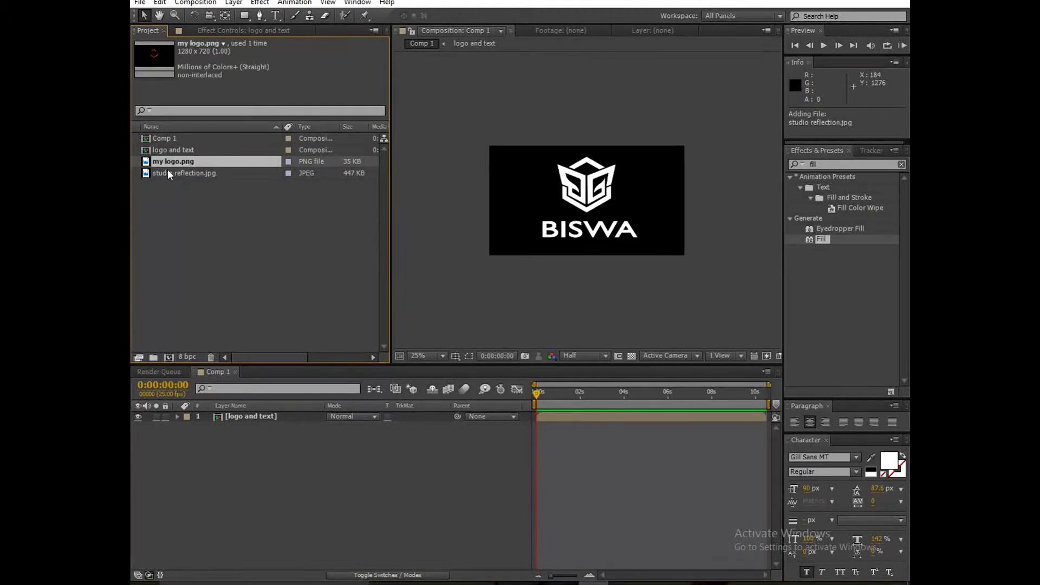
click(170, 172)
drag(171, 171, 231, 431)
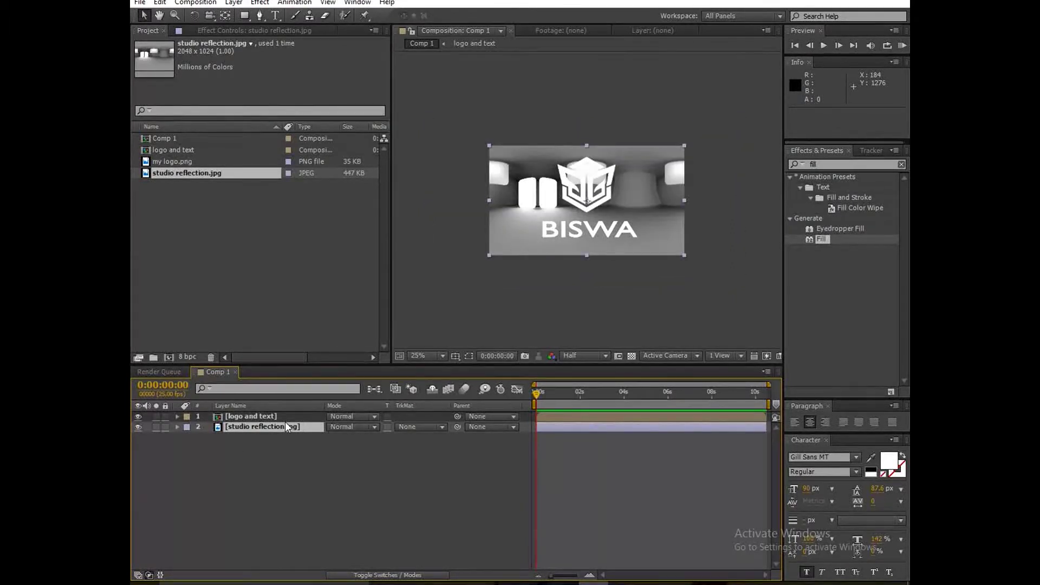
click(572, 465)
click(541, 430)
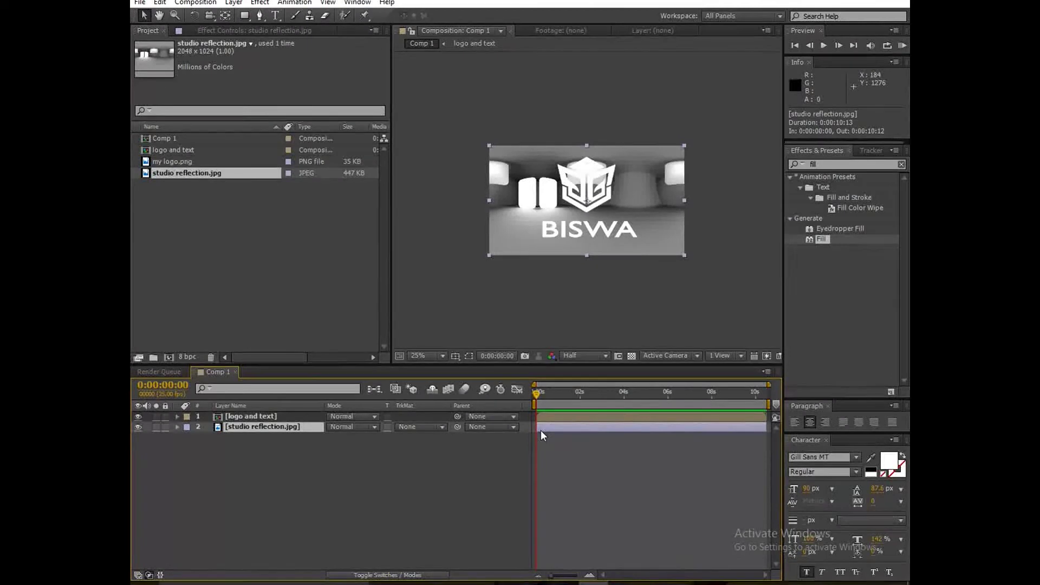
Move the logo and text layer up by about 40 px over the studio background.
click(578, 417)
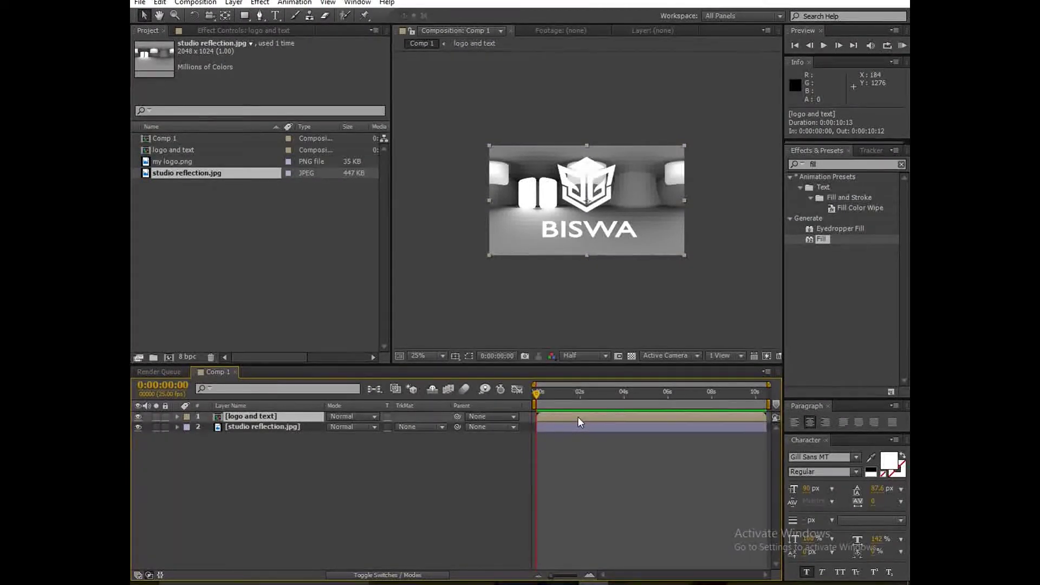
key(shift+Up)
key(shift+Up)
key(shift+Up)
key(shift+Up)
key(shift+Up)
key(shift+Up)
key(shift+Up)
key(shift+Up)
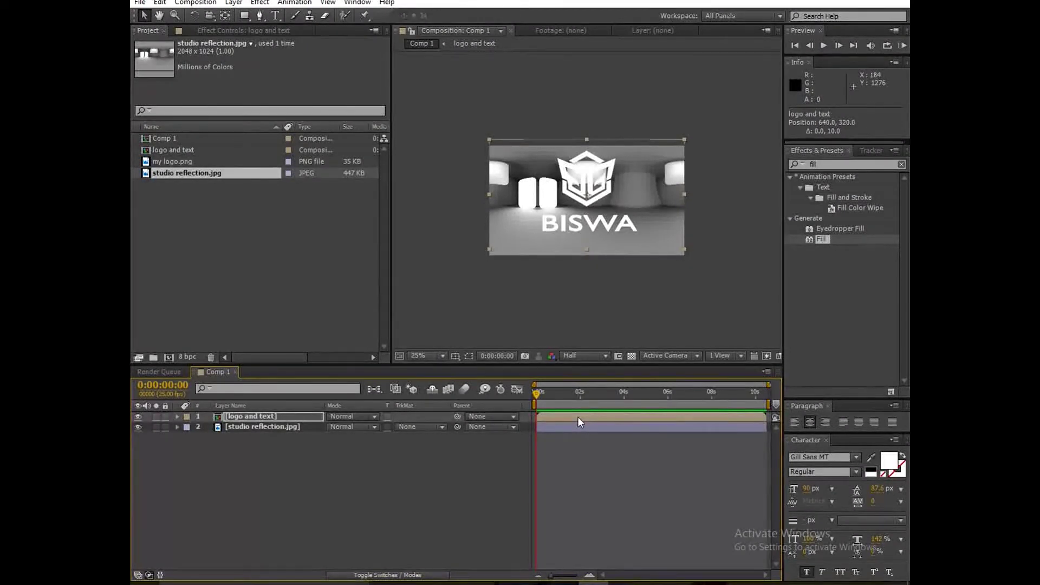
click(578, 427)
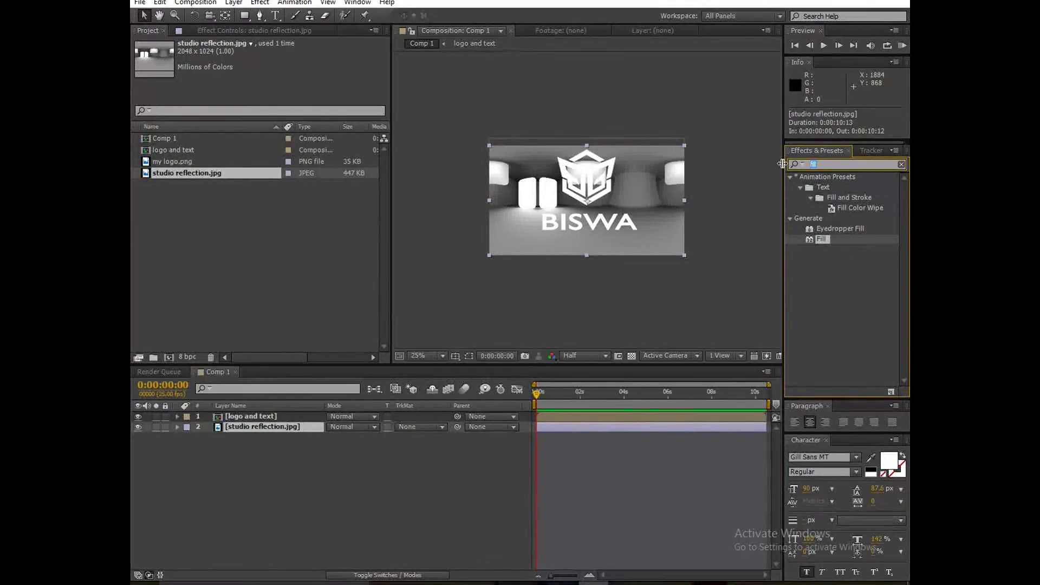
text(b)
text(lob)
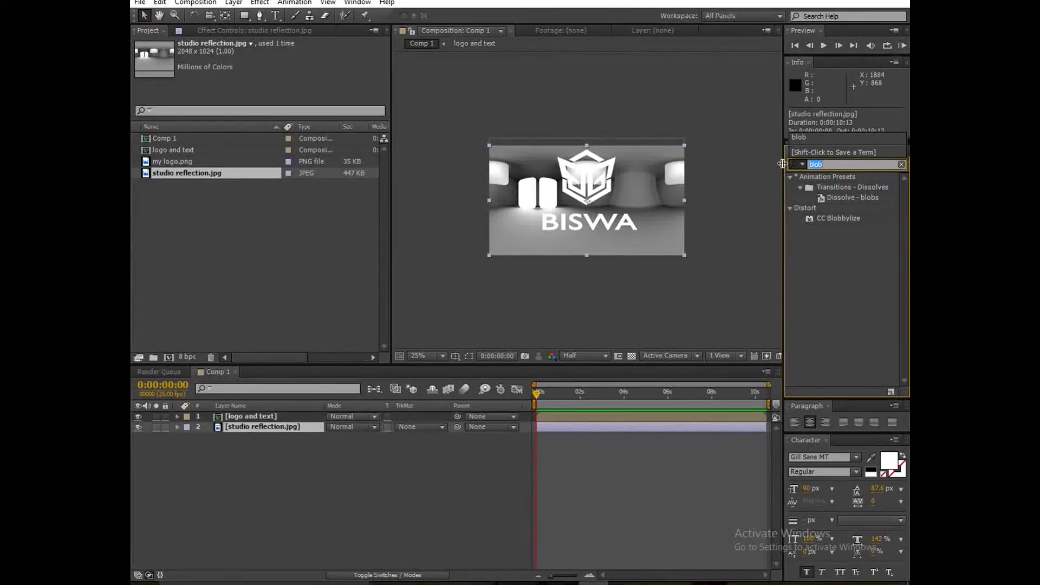
text(r)
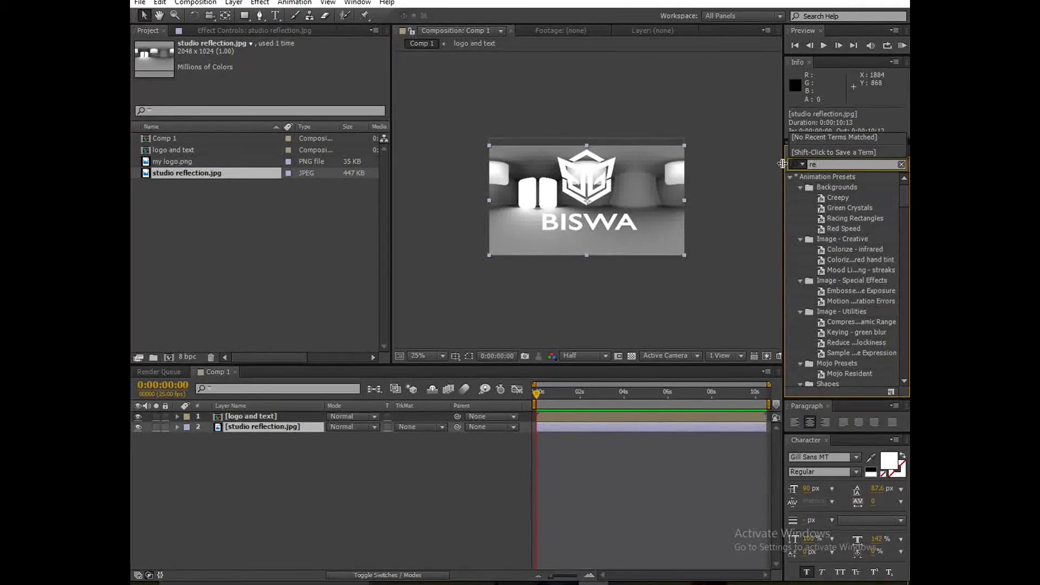
key(BackSpace)
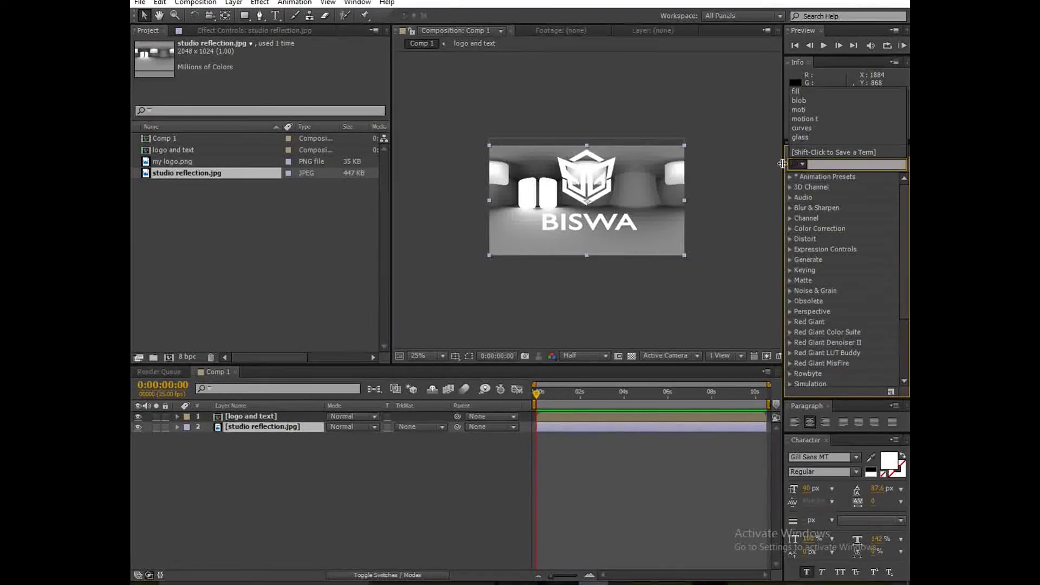
Apply the Motion Tile effect to the studio reflection.jpg layer and enable Mirror Edges.
text(motion)
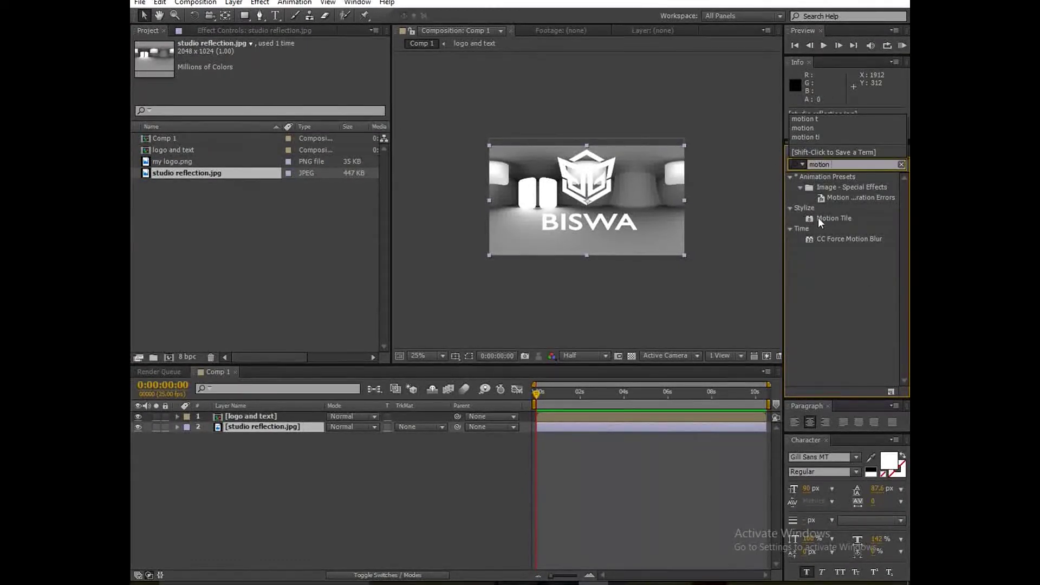
drag(820, 217, 602, 426)
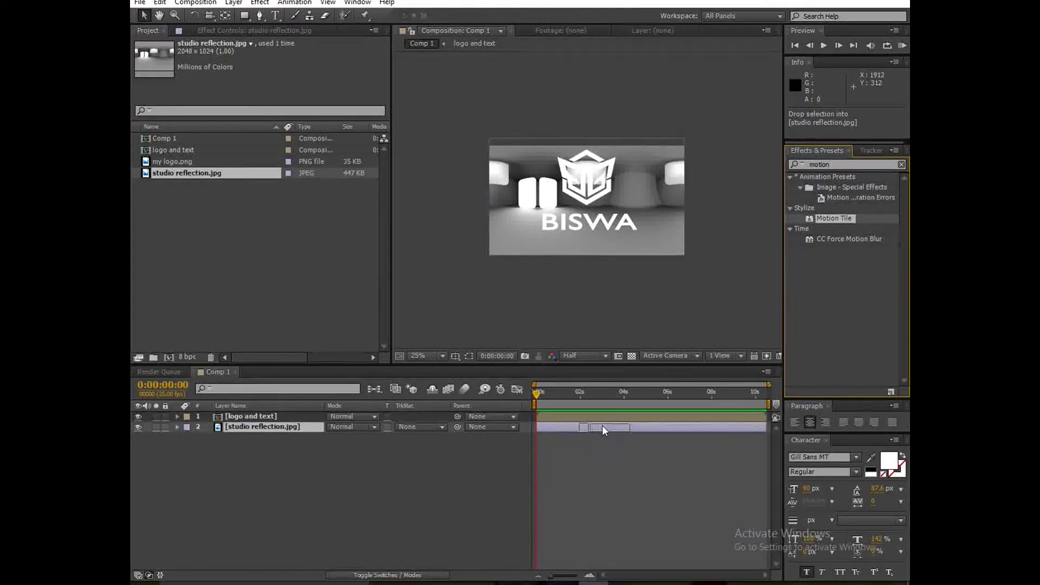
click(274, 115)
Try larger Motion Tile output width and height values on the studio background, including a height of 530, and undo them.
click(279, 95)
text(450)
key(Return)
drag(295, 88, 303, 93)
key(ctrl+z)
key(ctrl+z)
key(ctrl+z)
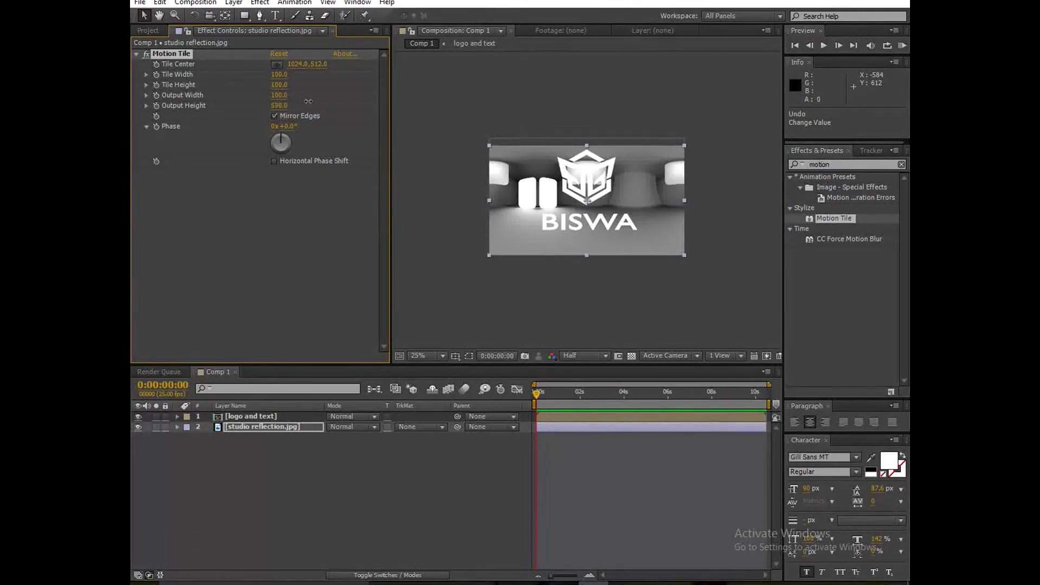
Shift the studio background's Motion Tile center vertically to about 639.
click(554, 452)
click(548, 426)
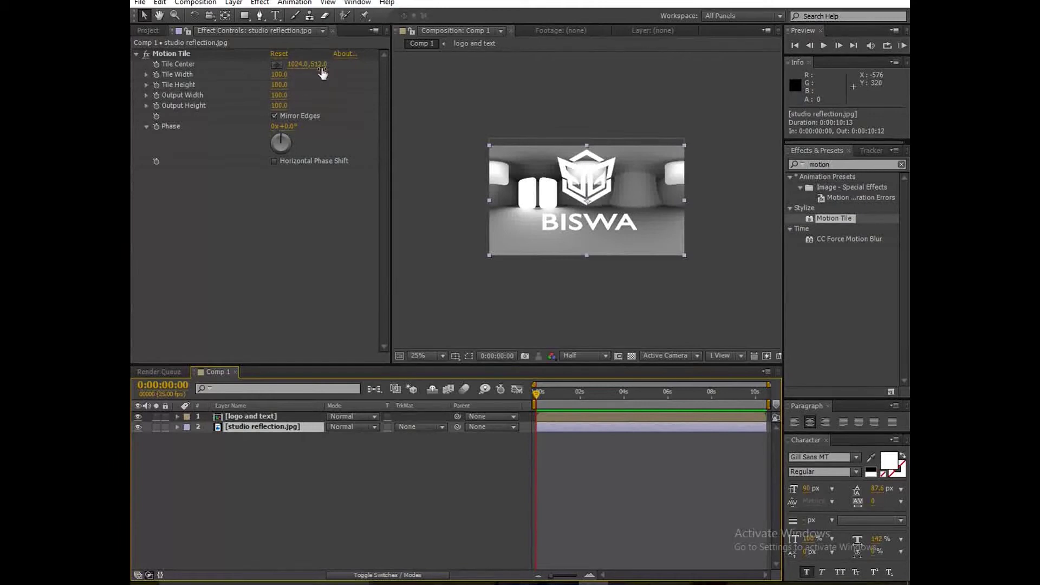
drag(323, 63, 350, 56)
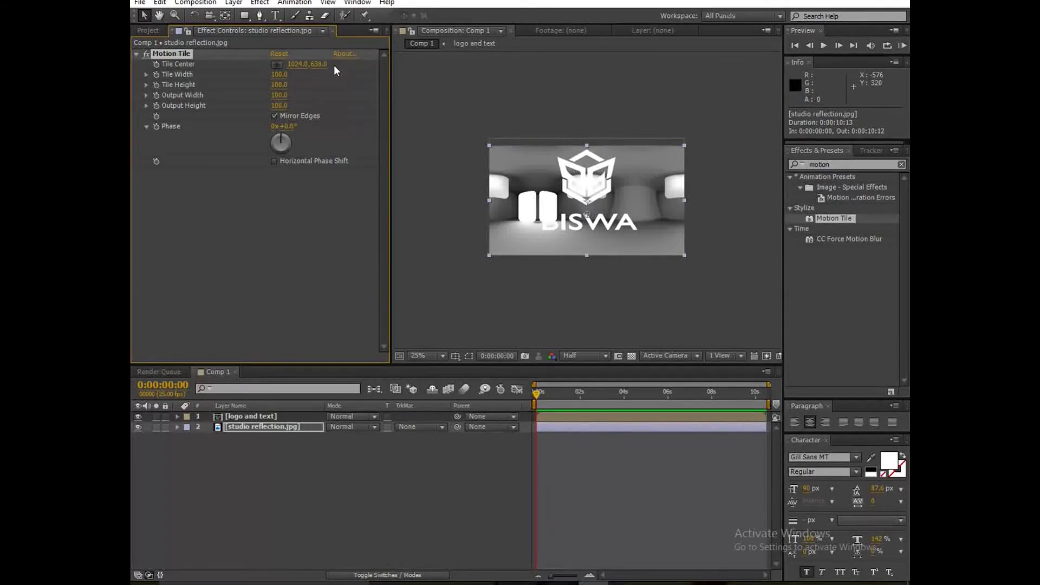
Keyframe the studio background's Motion Tile center from 1024, 638 at the start to 1674, 638 at 0:00:10:12 and preview the motion.
click(492, 378)
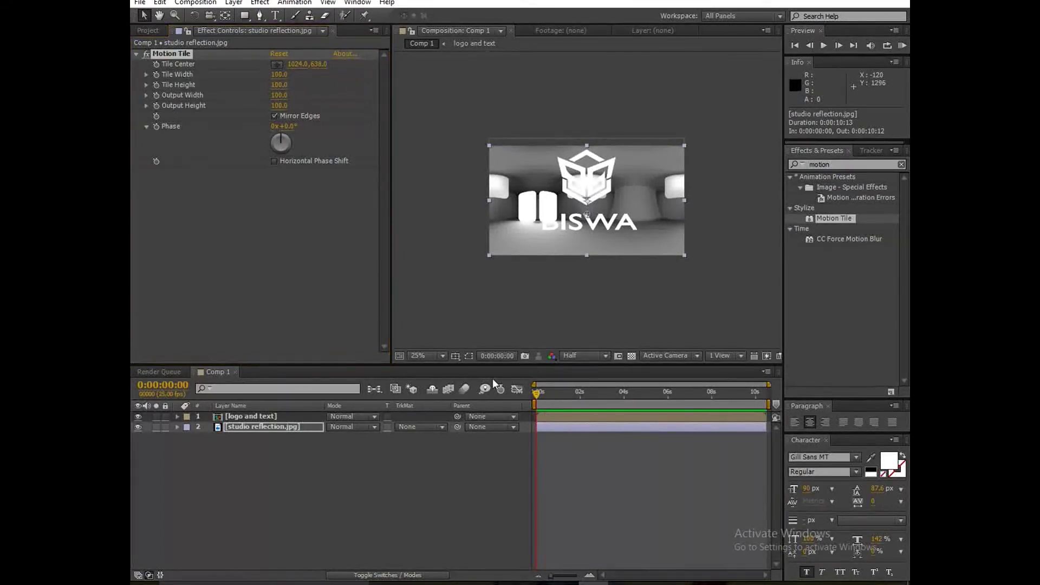
click(159, 63)
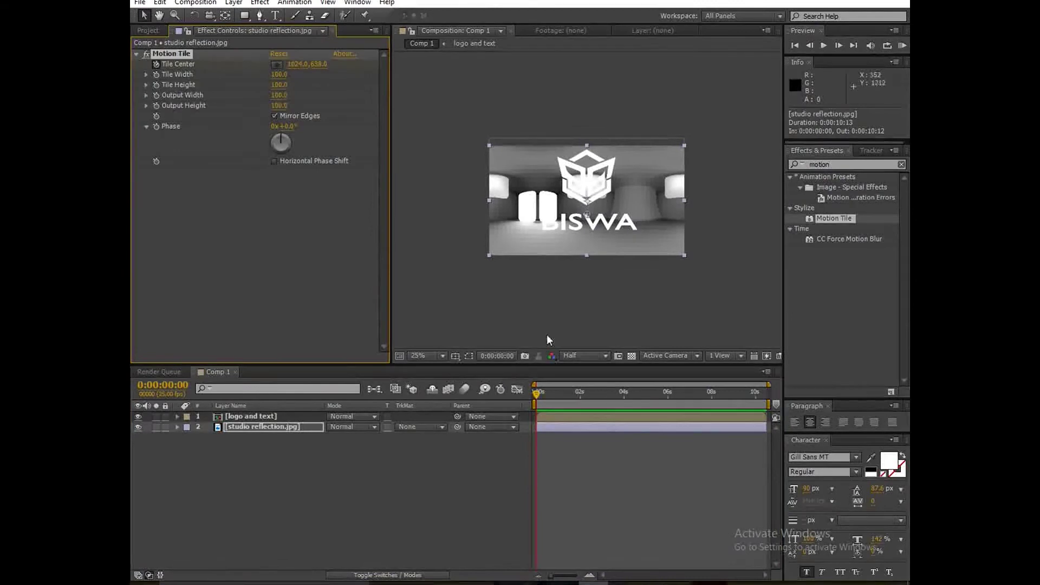
drag(583, 399, 768, 396)
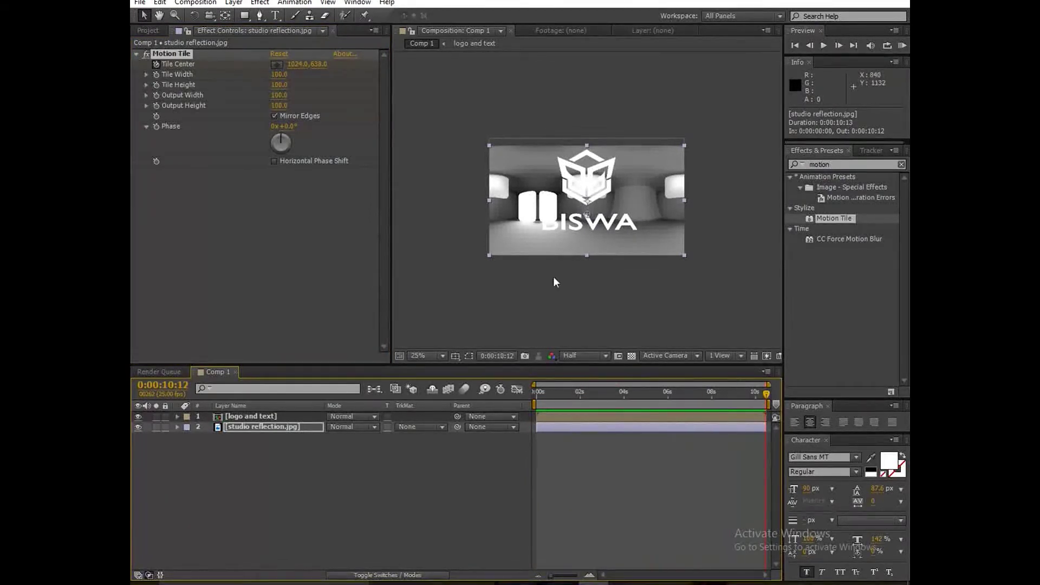
drag(323, 63, 418, 88)
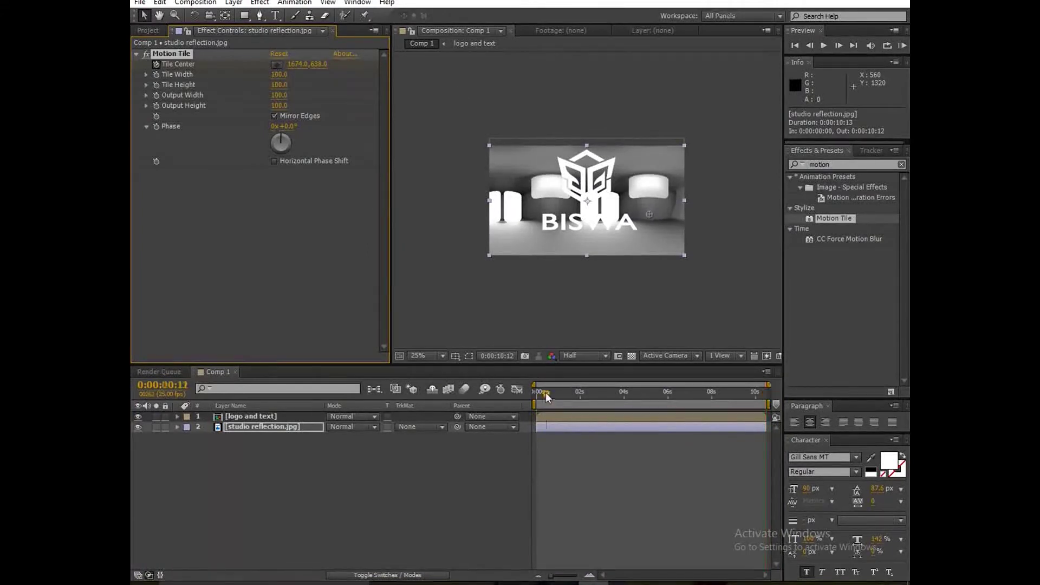
click(581, 472)
key(KP_0)
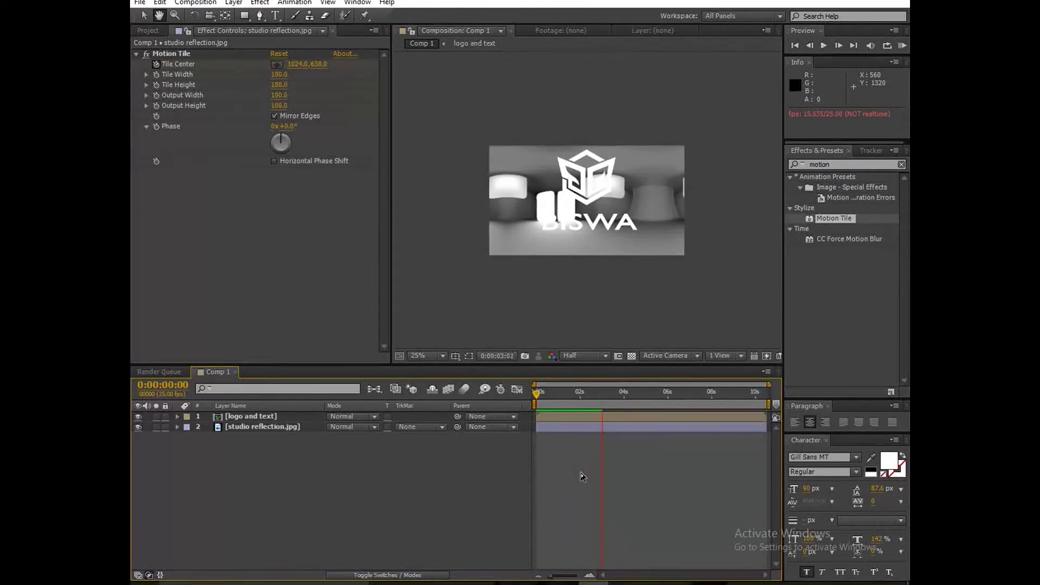
click(560, 448)
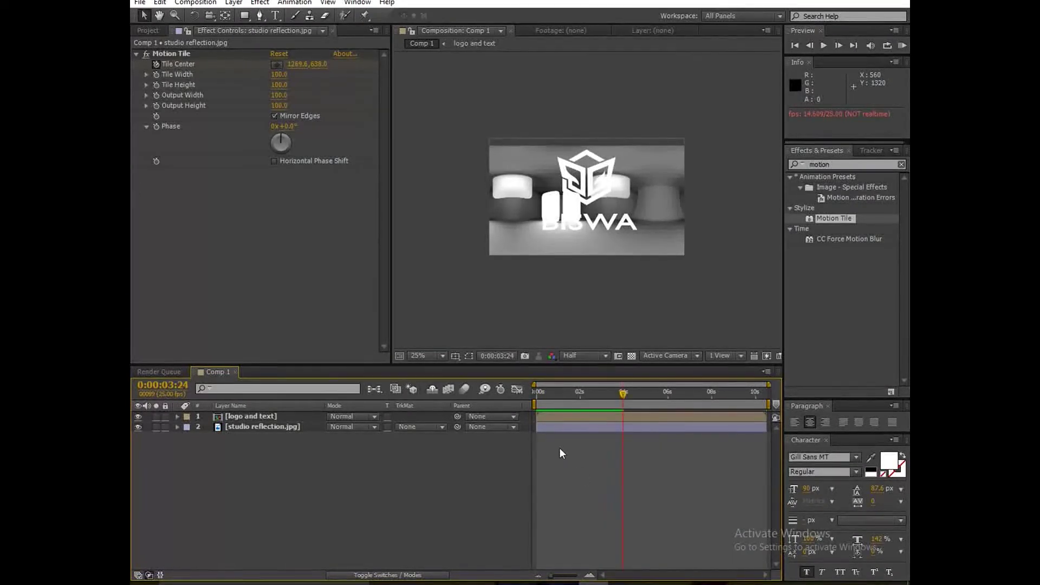
Pre-compose the studio reflection.jpg layer as studio reflection.jpg Comp 1, moving all attributes into the new composition.
click(560, 427)
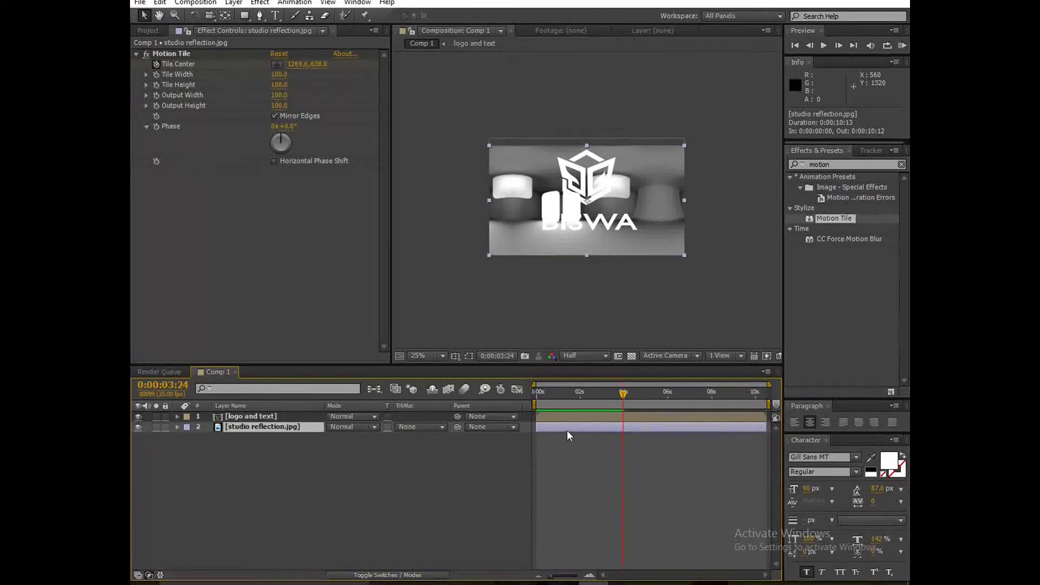
right_click(566, 428)
click(615, 484)
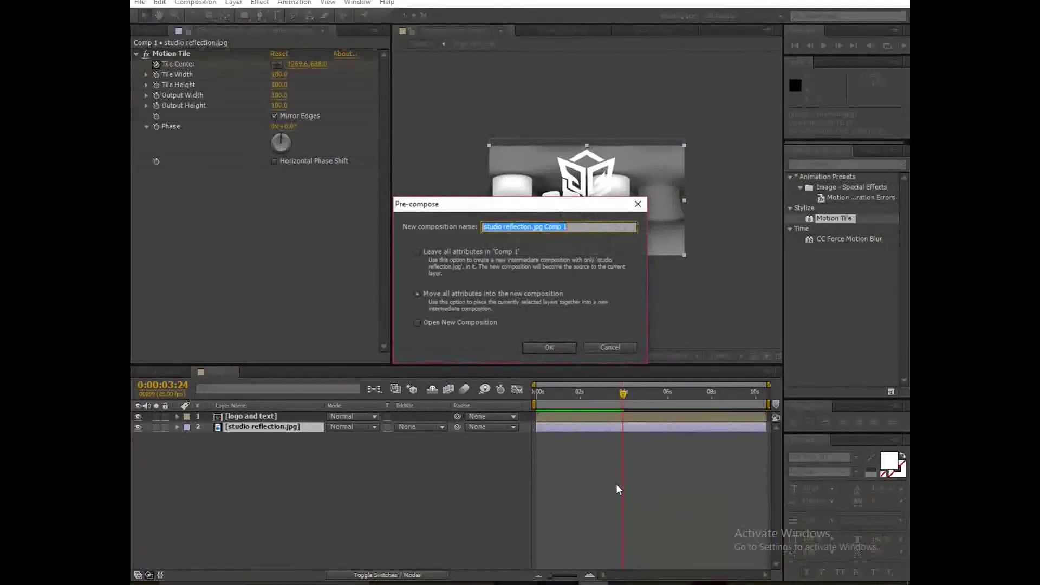
click(457, 295)
click(548, 347)
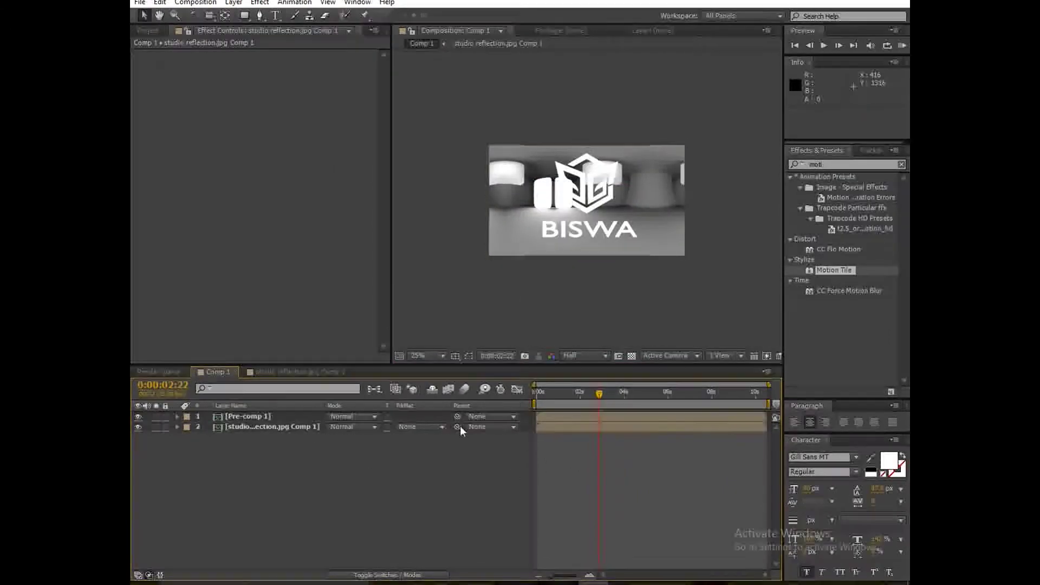
Set the studio reflection composition's track matte to Alpha Matte "[Pre-comp 1]" and preview the reflections moving inside the logo.
click(423, 427)
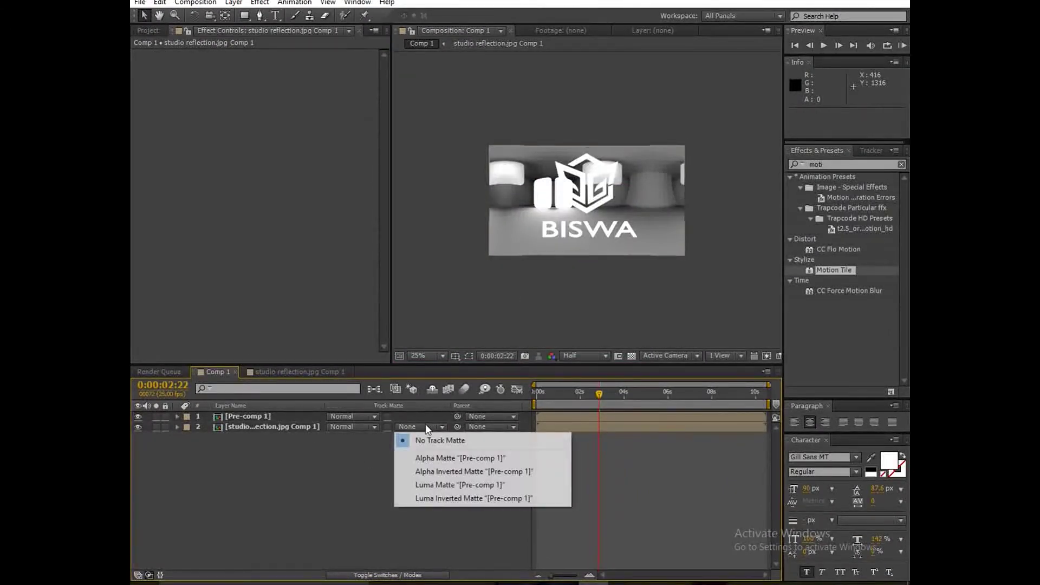
click(434, 459)
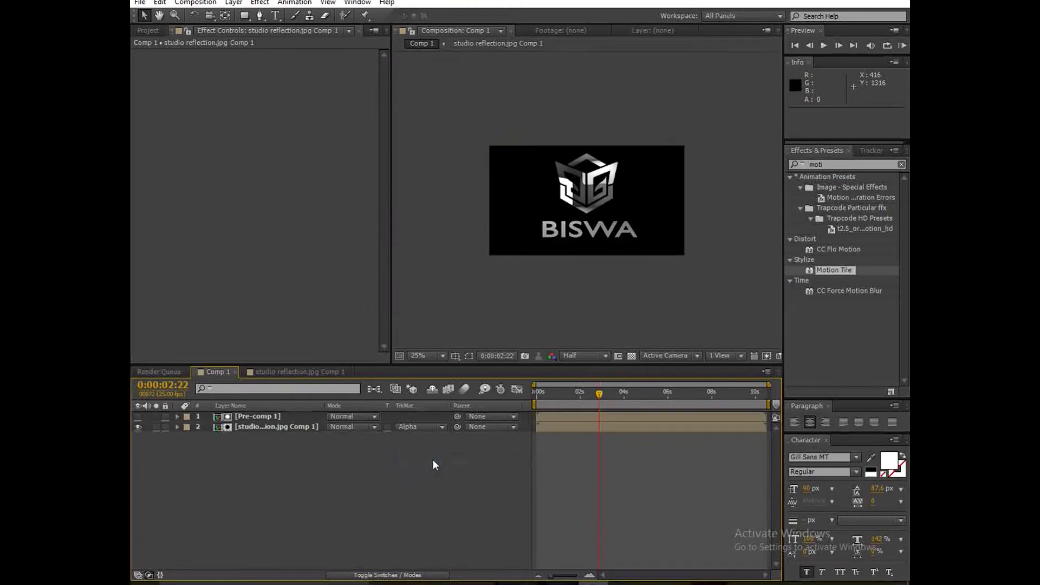
click(274, 428)
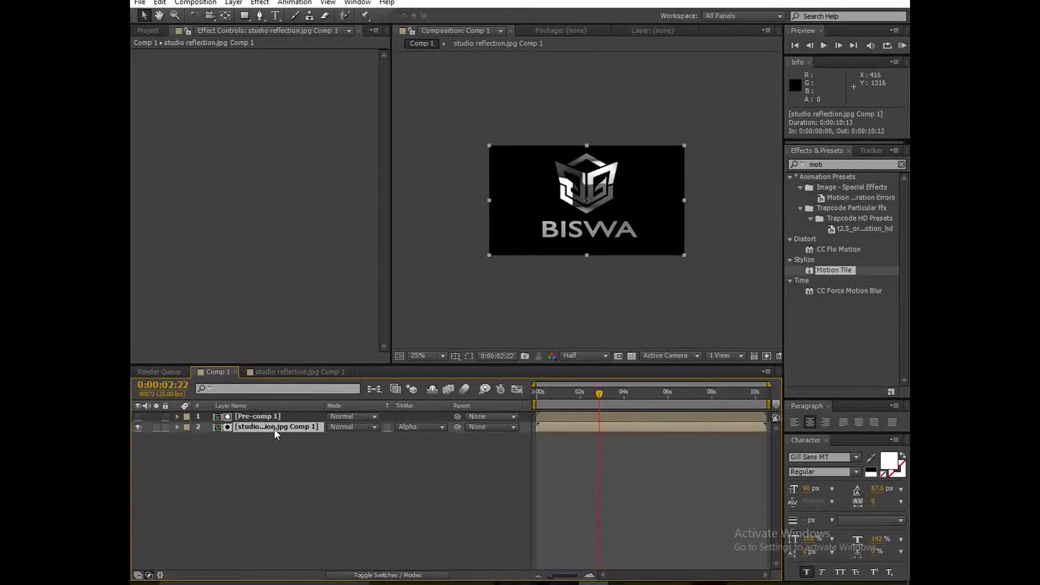
click(540, 393)
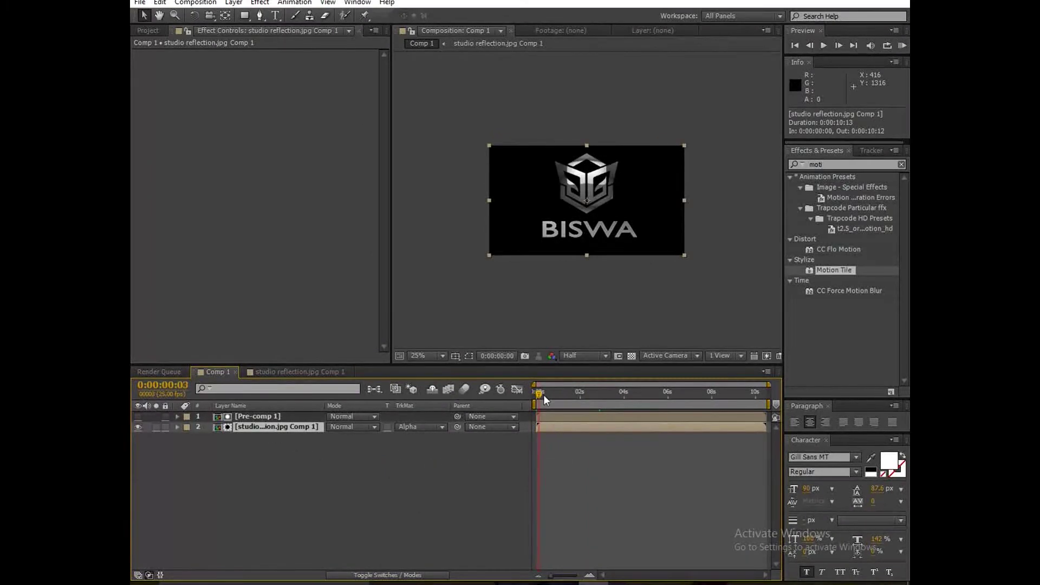
drag(574, 392, 600, 391)
key(h)
key(space)
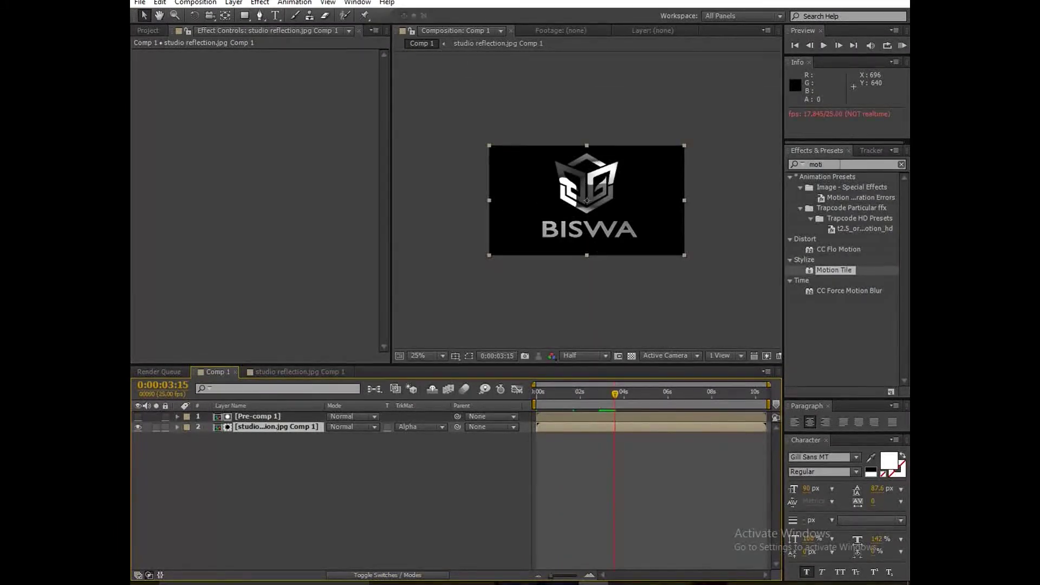
Find the CC Blobbylize effect and apply it to the studio reflection.jpg Comp 1 layer.
click(826, 164)
text(blob)
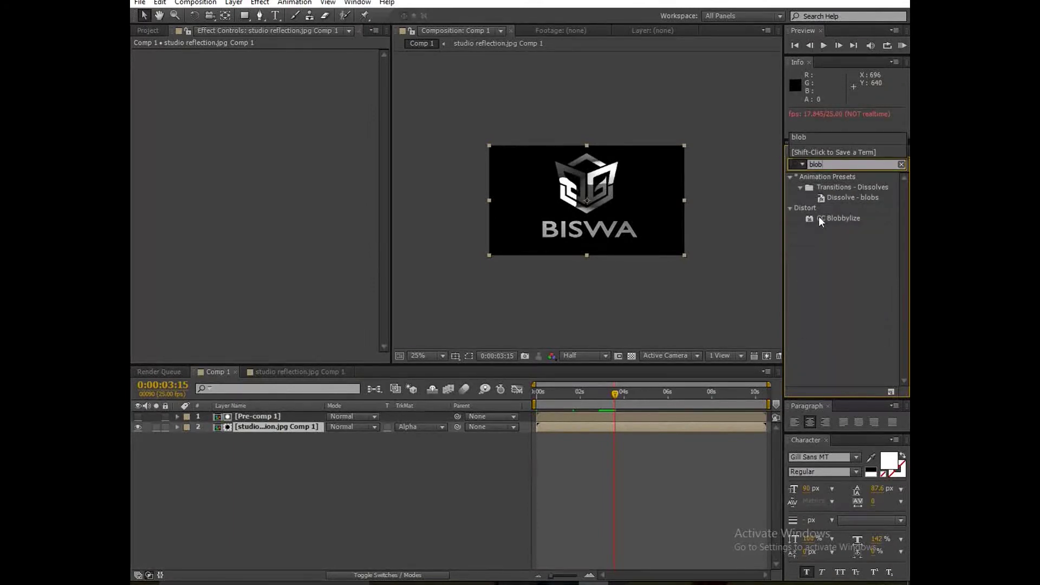
drag(817, 216, 574, 427)
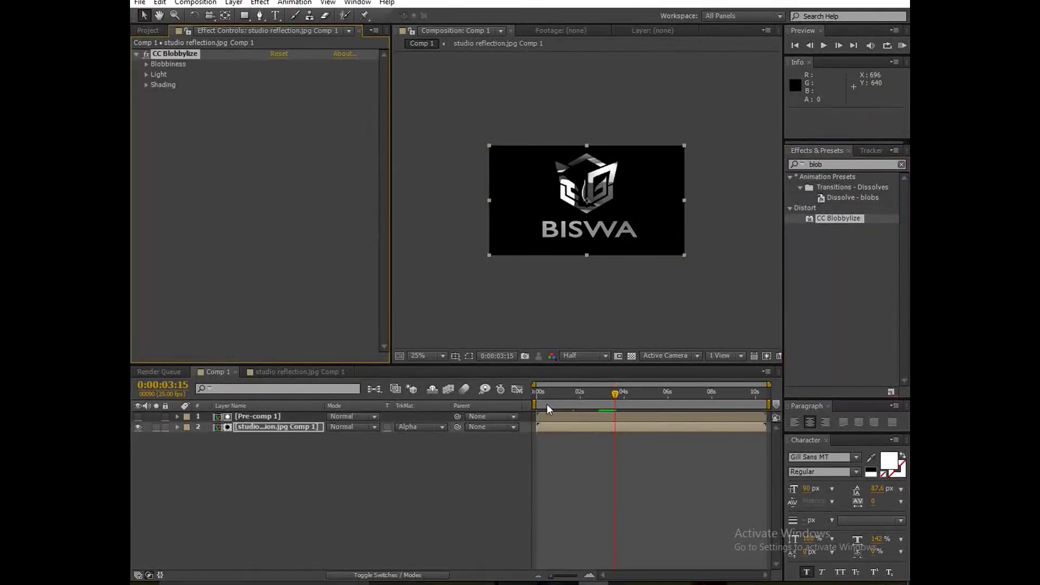
Set CC Blobbylize's Blob Layer to Pre-comp 1 and its Property to Alpha, and preview the beveled logo up close.
click(145, 64)
click(320, 74)
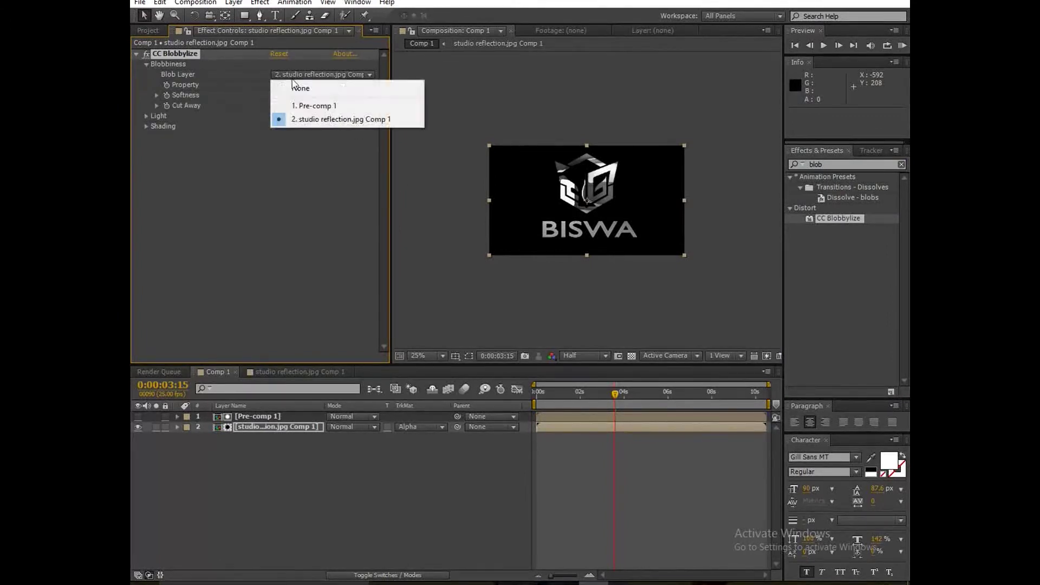
click(306, 105)
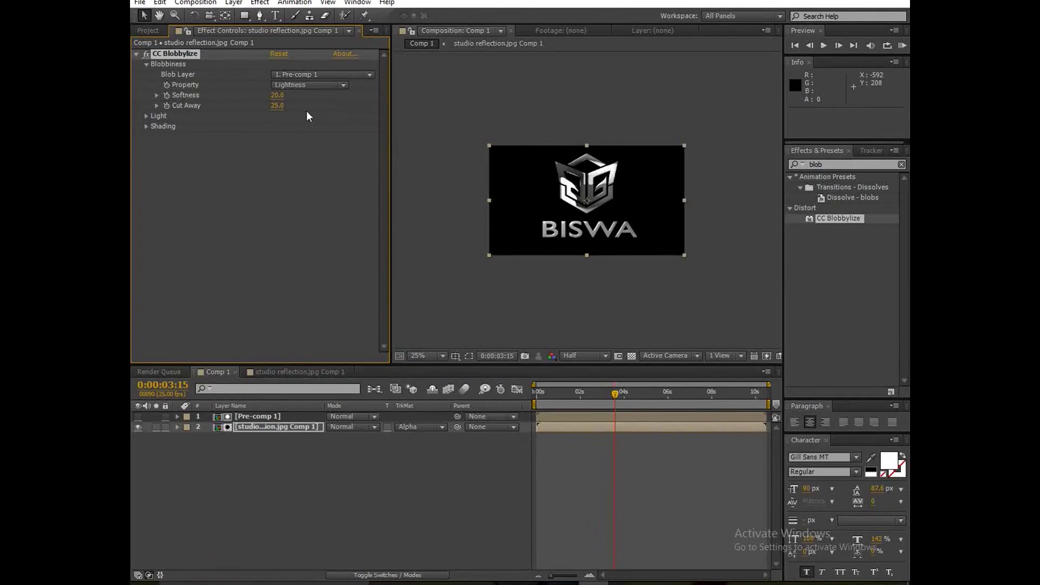
click(307, 76)
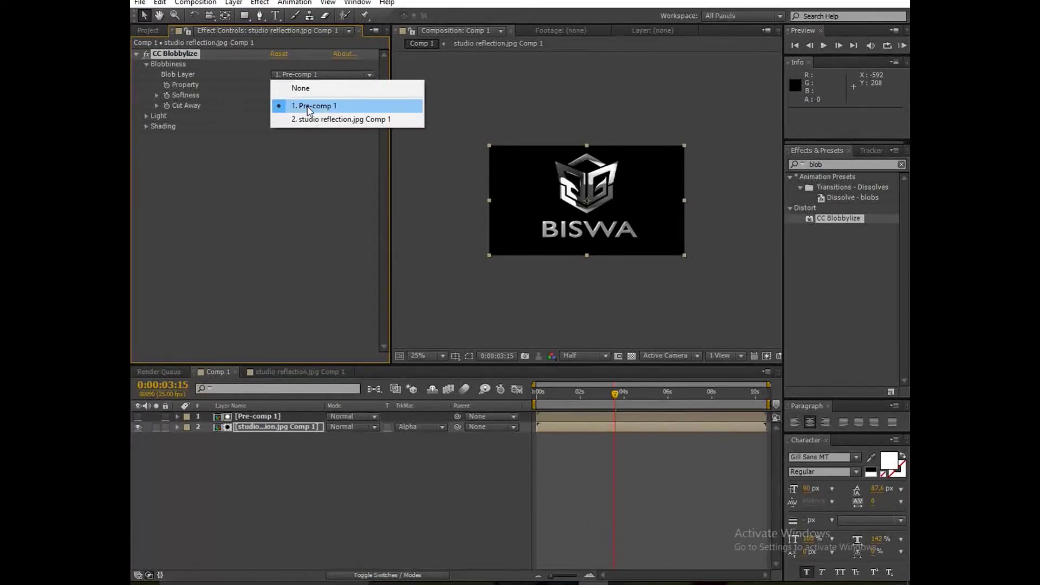
click(307, 105)
click(290, 86)
click(298, 137)
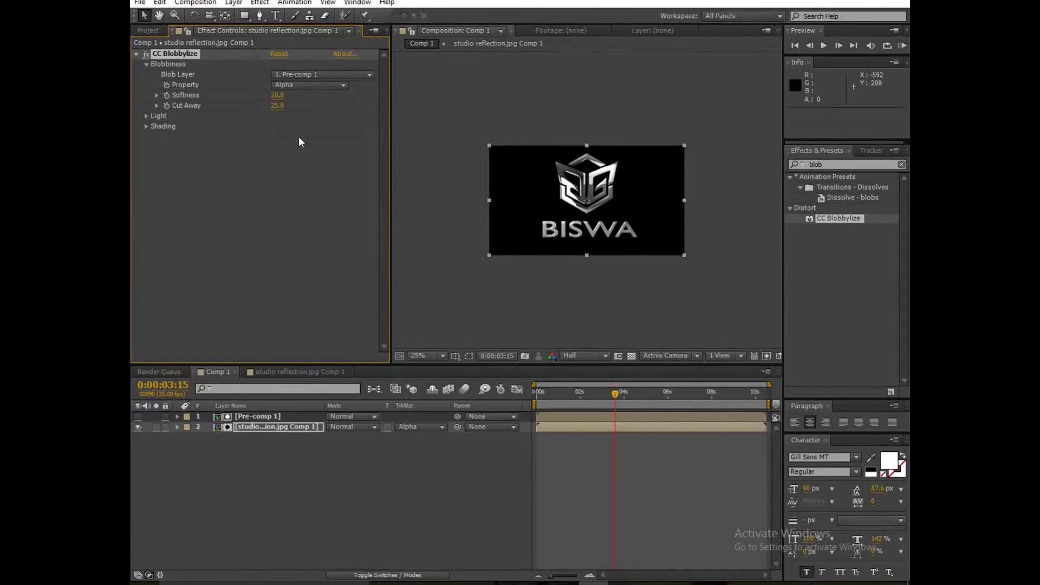
scroll(590, 230, up, 2)
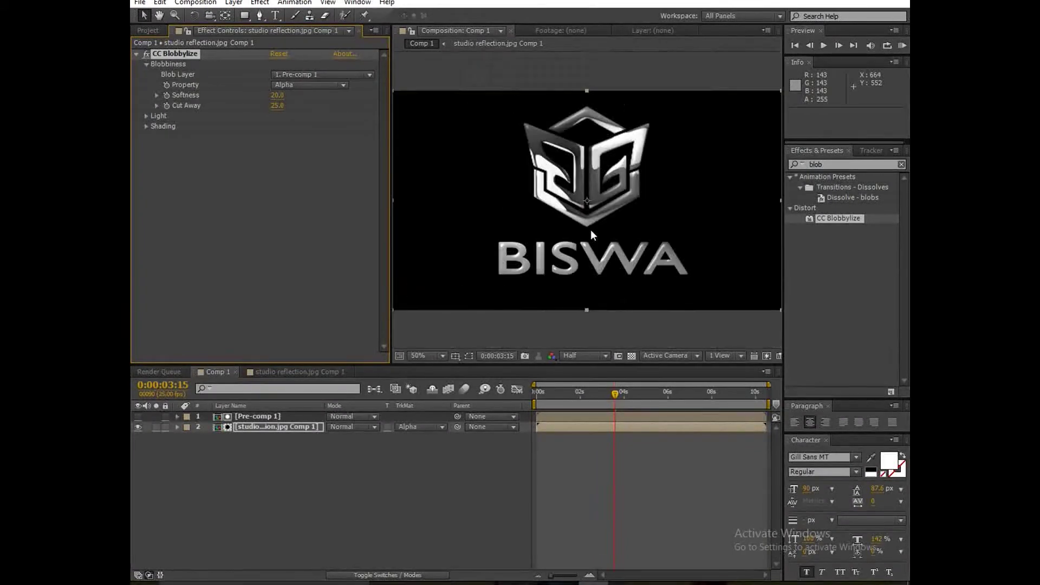
key(space)
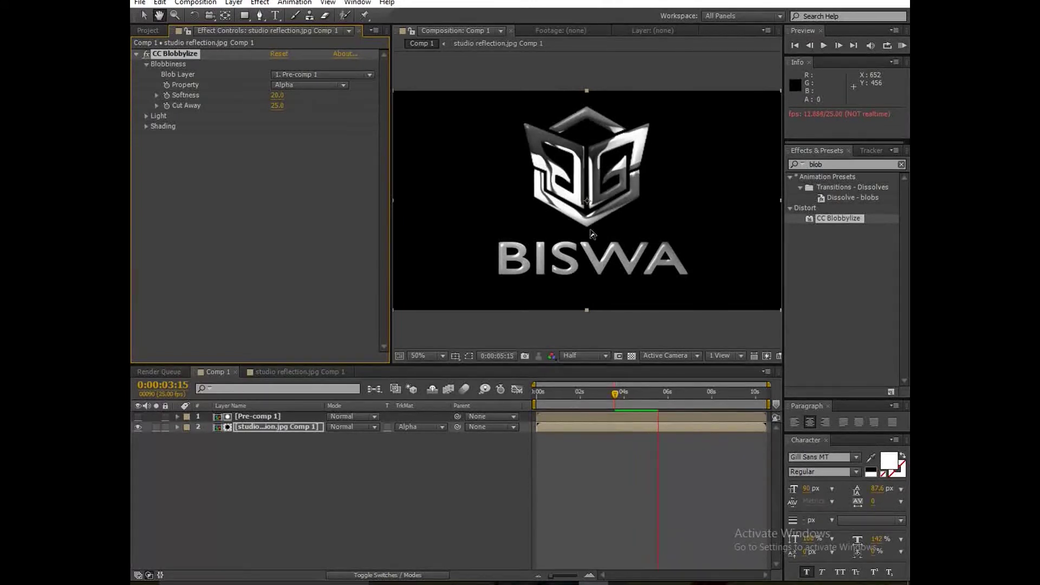
key(space)
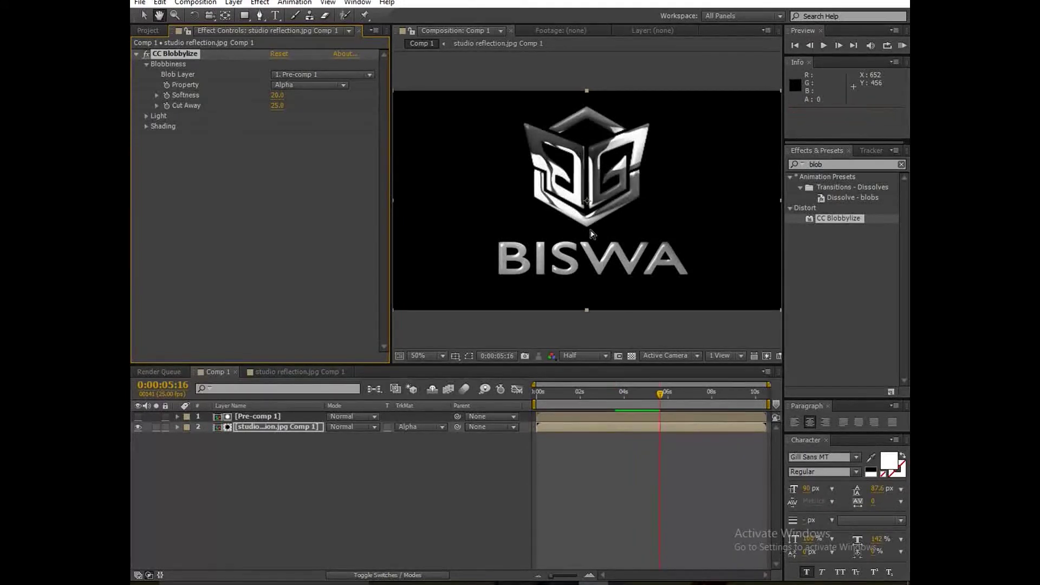
key(space)
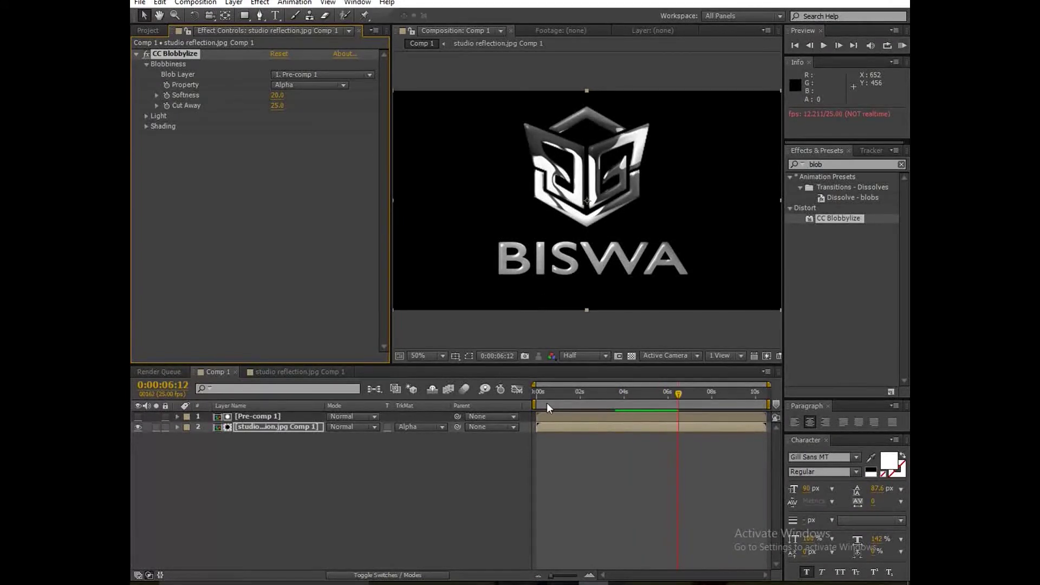
Set CC Blobbylize's Softness to 19.6 and Cut Away to 40, and preview the logo animation from the start.
drag(277, 100, 305, 97)
drag(274, 96, 274, 99)
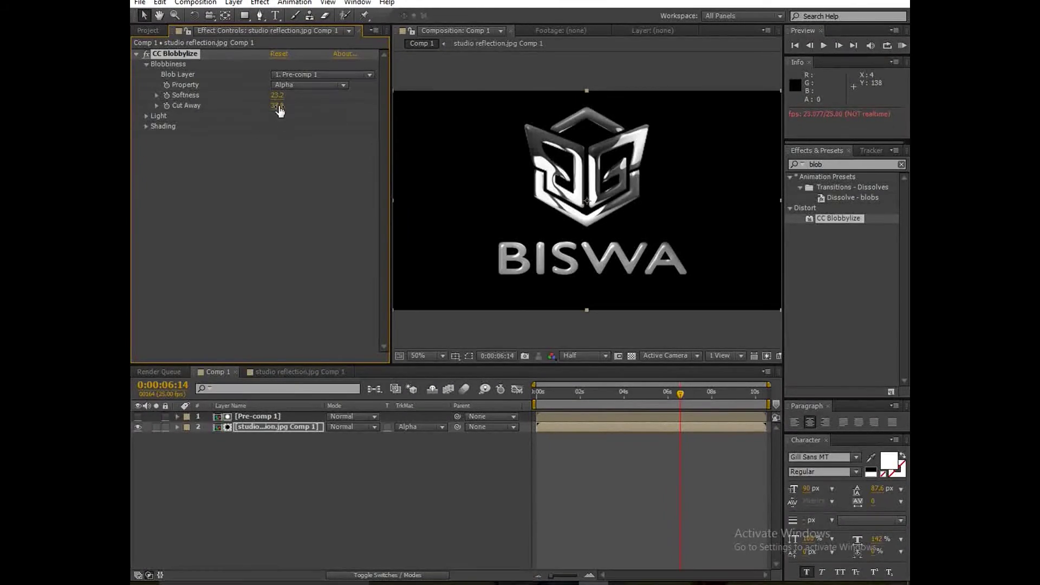
mouse_move(279, 112)
mouse_down()
mouse_move(269, 106)
mouse_move(303, 94)
mouse_move(247, 98)
mouse_move(304, 96)
mouse_move(310, 105)
mouse_move(267, 109)
mouse_move(287, 106)
mouse_up()
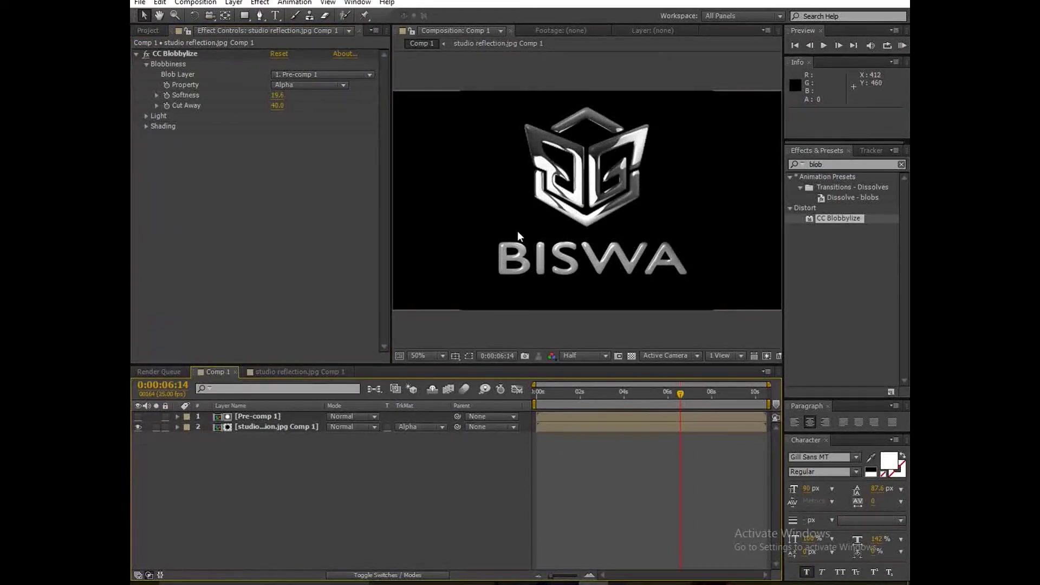
key(comma)
key(Home)
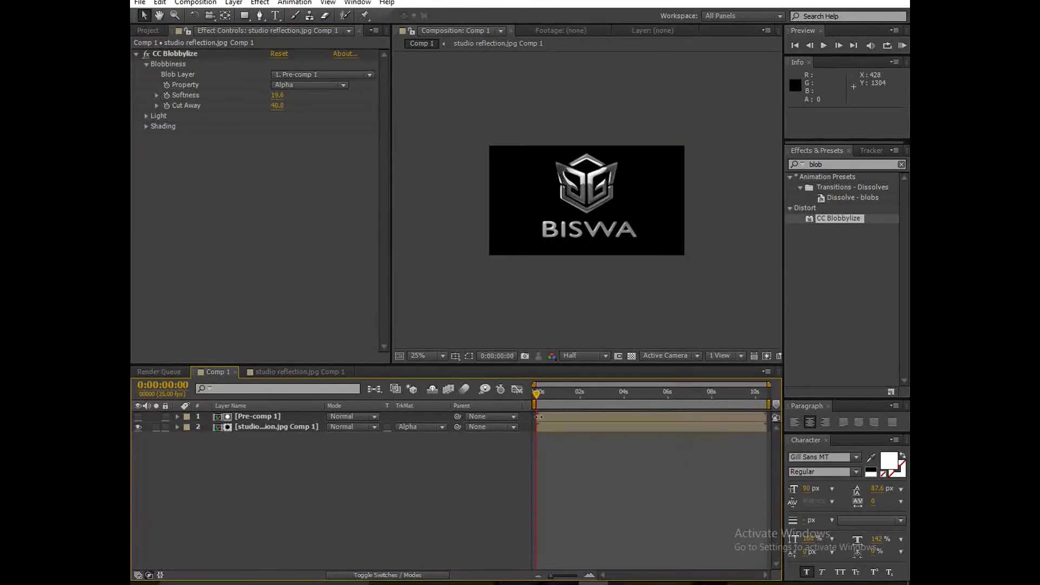
key(space)
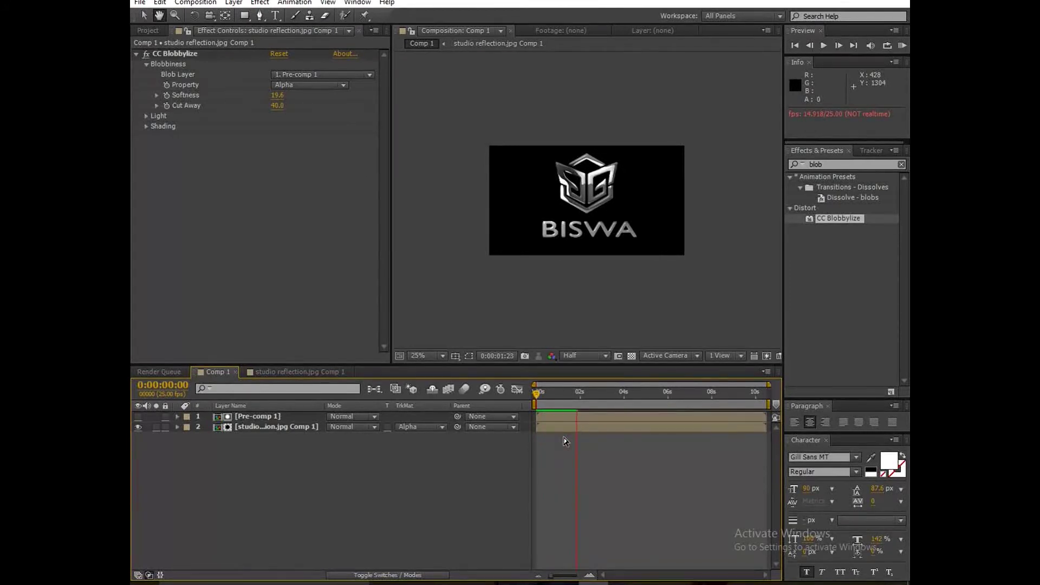
click(582, 256)
click(632, 355)
click(632, 356)
Create an adjustment layer above the logo layers and apply the Curves effect to it.
right_click(589, 467)
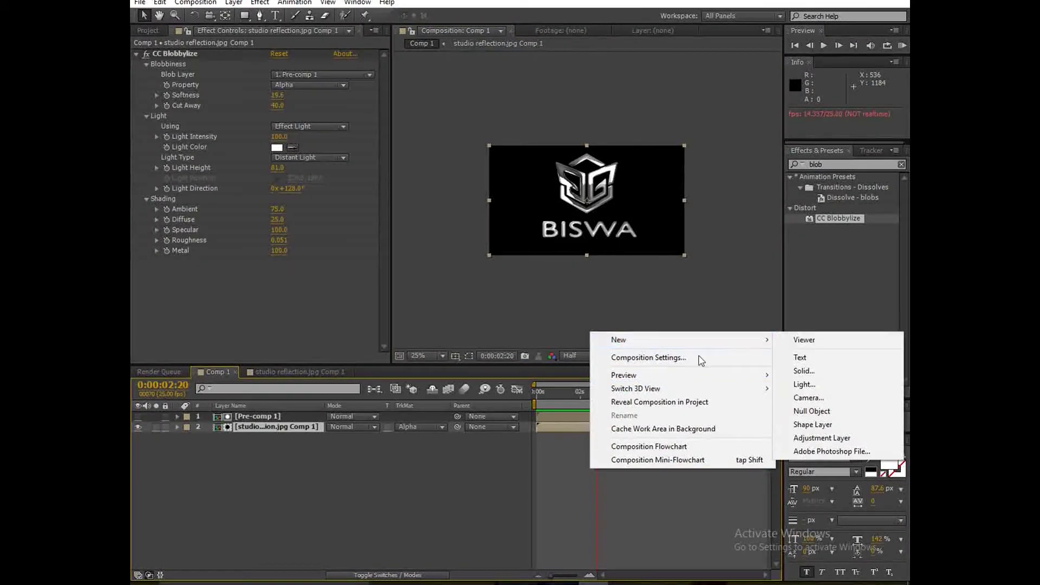
click(822, 438)
click(833, 164)
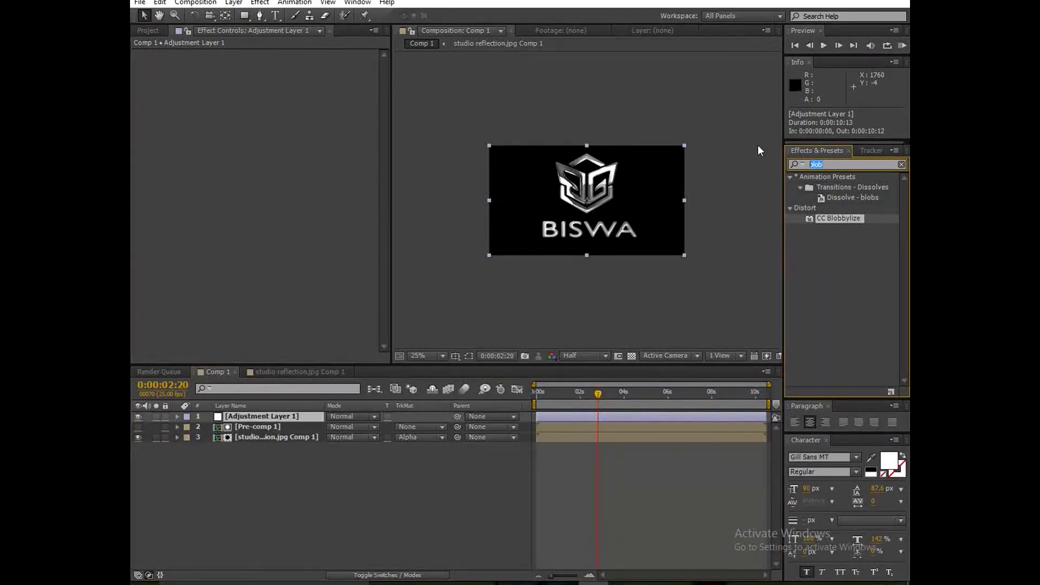
text(curves)
drag(823, 218, 641, 420)
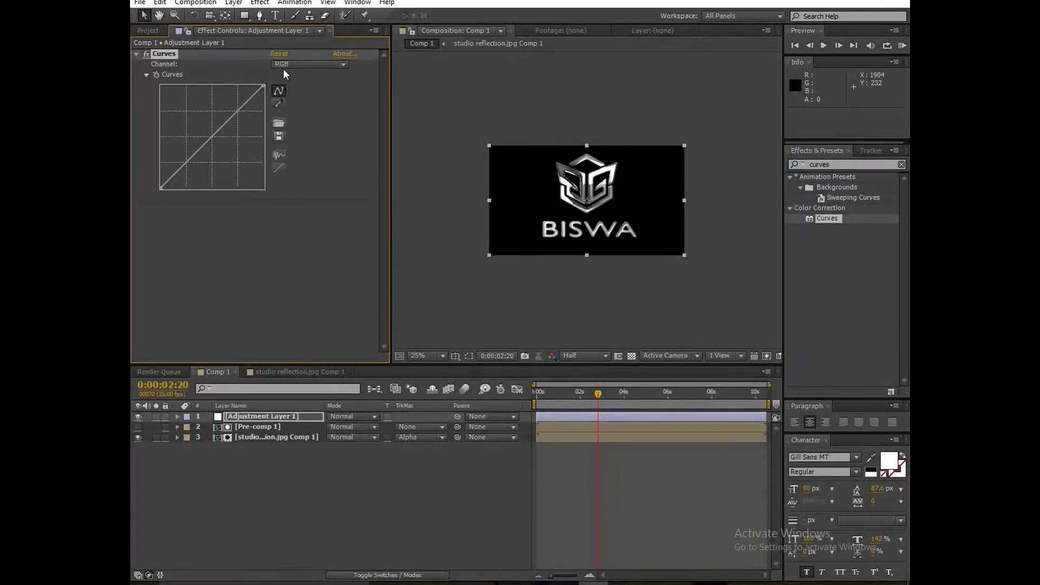
Raise the middle of the Red channel curve on the adjustment layer to warm the logo's color.
click(279, 64)
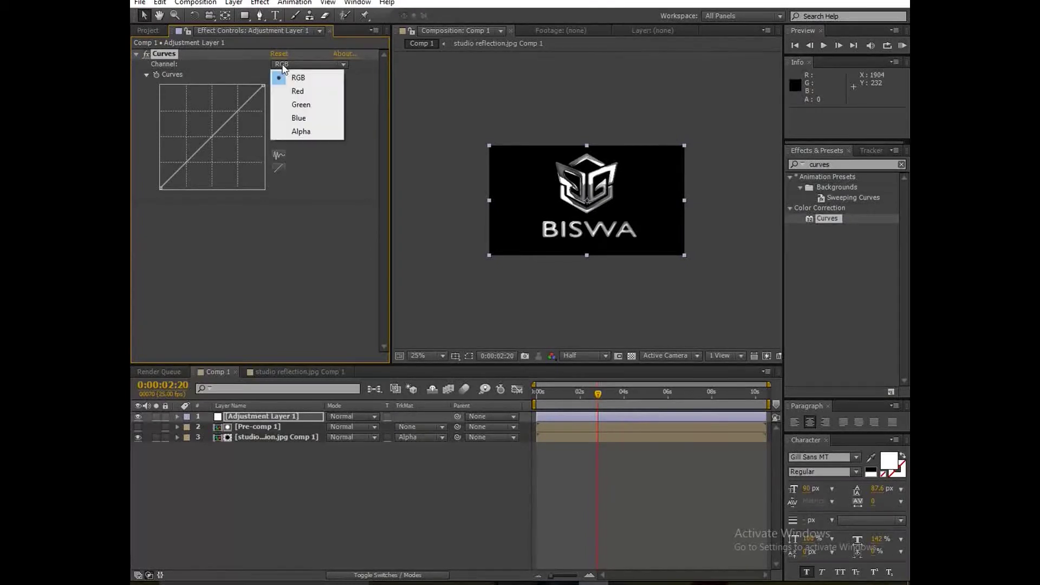
click(282, 88)
drag(219, 135, 201, 130)
scroll(508, 200, up, 1)
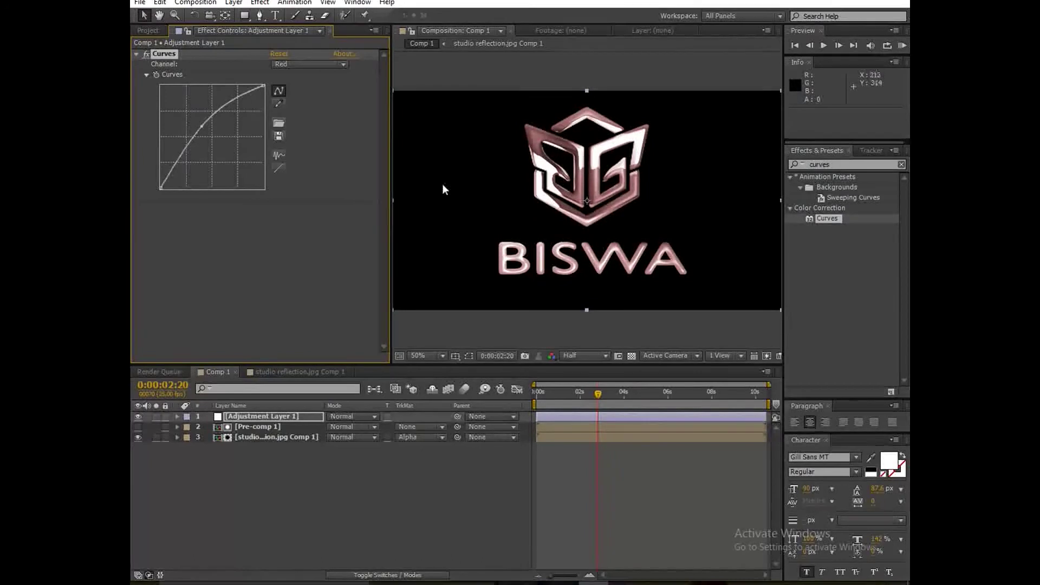
drag(204, 125, 198, 124)
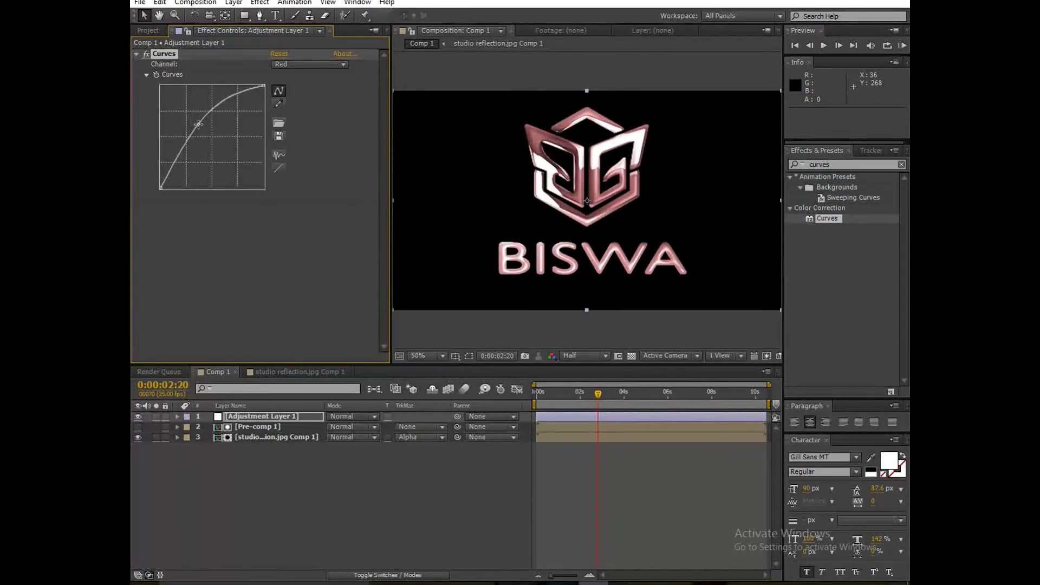
Adjust the Green channel curve and pull down the middle of the Blue channel curve to tint the logo gold.
click(287, 64)
click(278, 105)
mouse_move(211, 137)
mouse_down()
mouse_move(199, 124)
mouse_move(226, 149)
mouse_up()
click(326, 65)
click(321, 116)
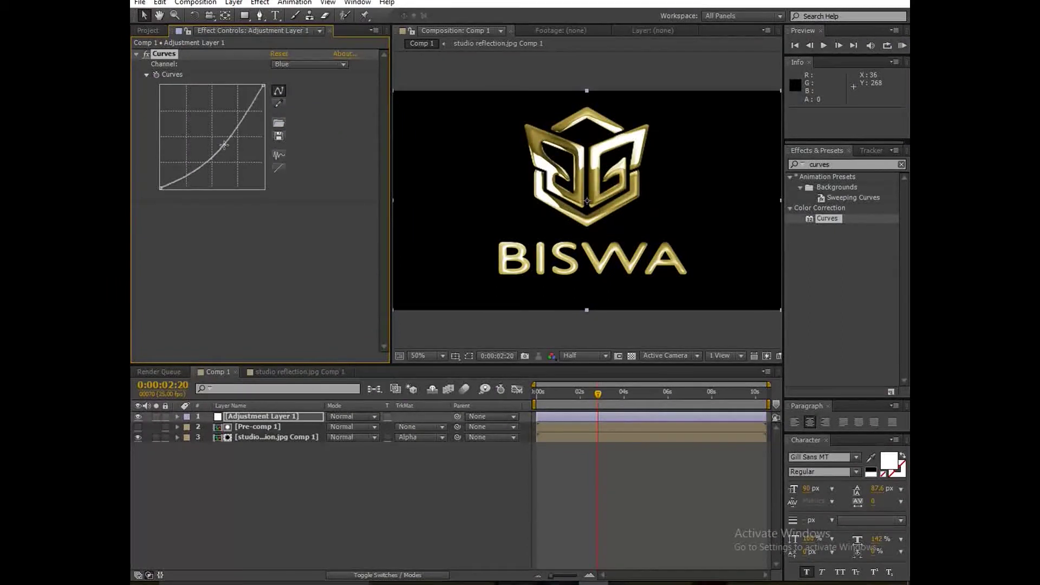
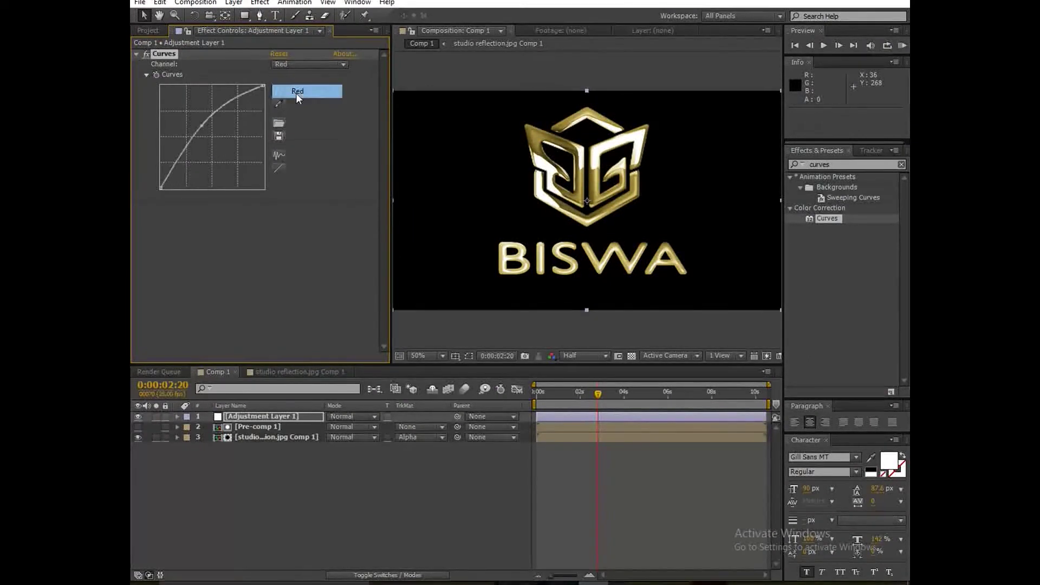
Raise the middle of the adjustment layer's Red channel curve further for a warmer gold, and preview the animation.
drag(202, 130, 198, 127)
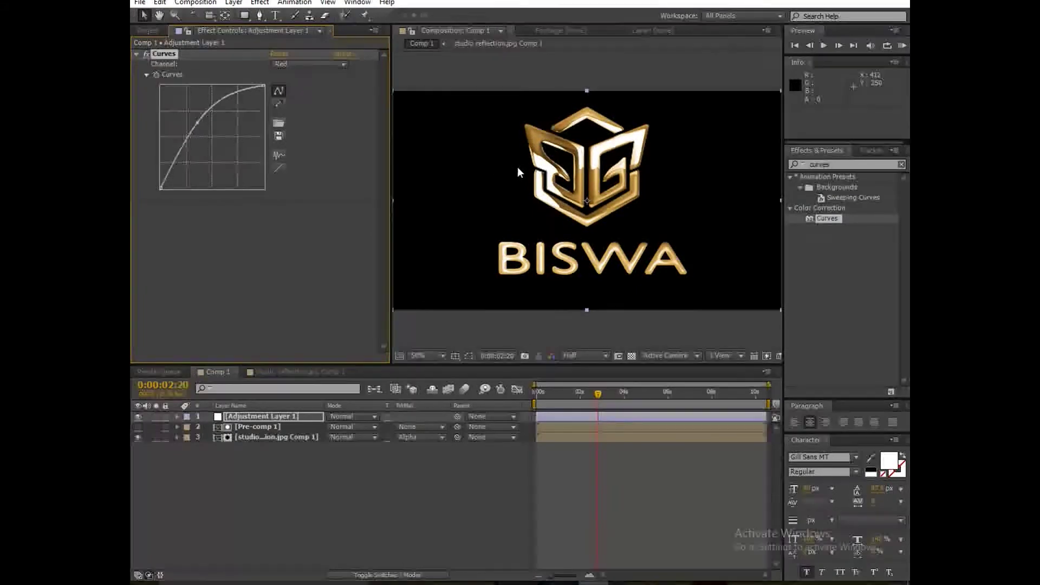
key(comma)
click(642, 476)
key(KP_0)
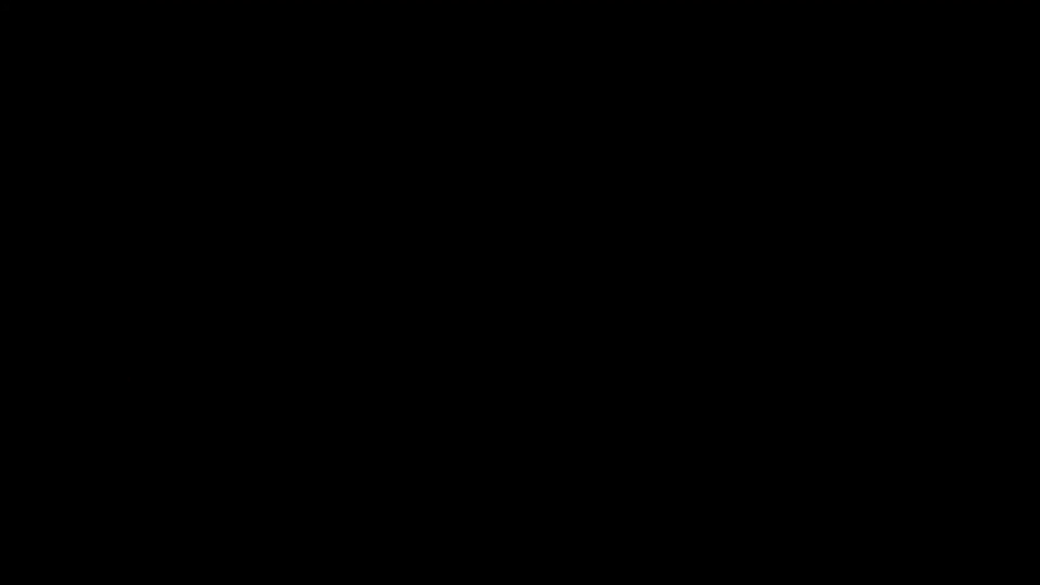
Select the studio reflection layer in Comp 1 and set the current time to 0:00:00:22.
click(556, 430)
click(556, 438)
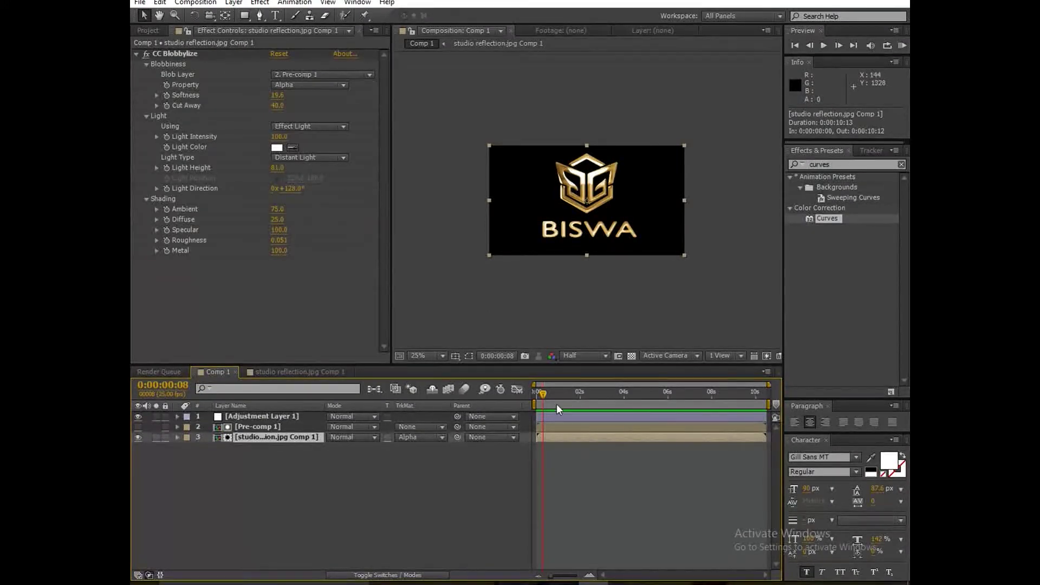
drag(557, 394, 560, 394)
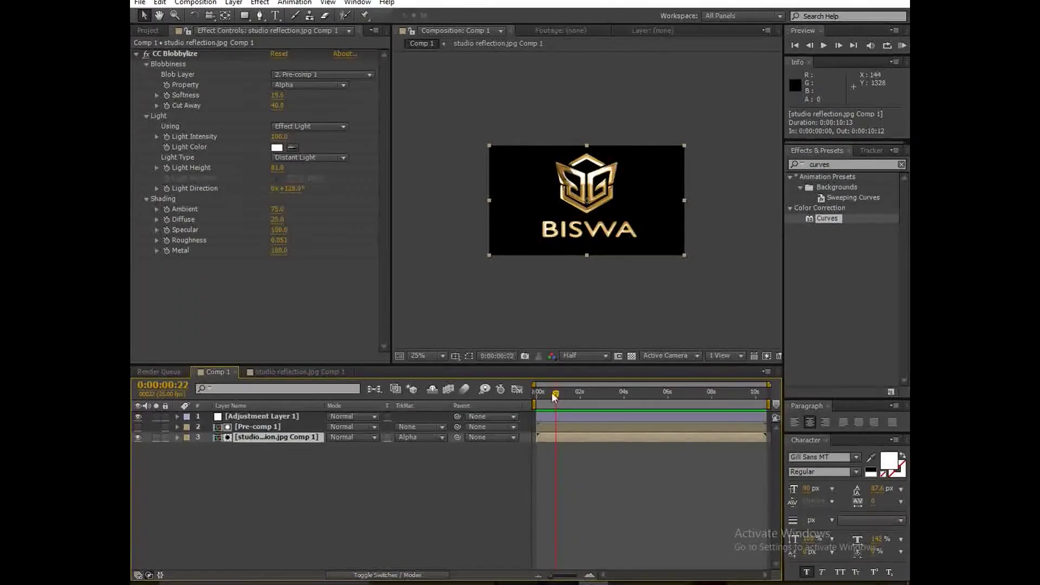
click(167, 105)
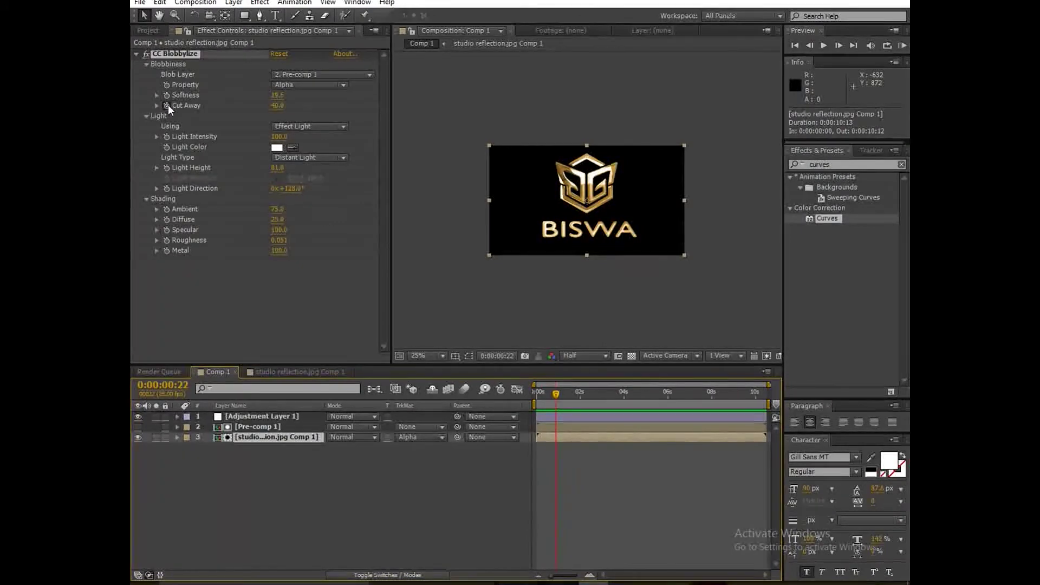
drag(539, 402, 535, 401)
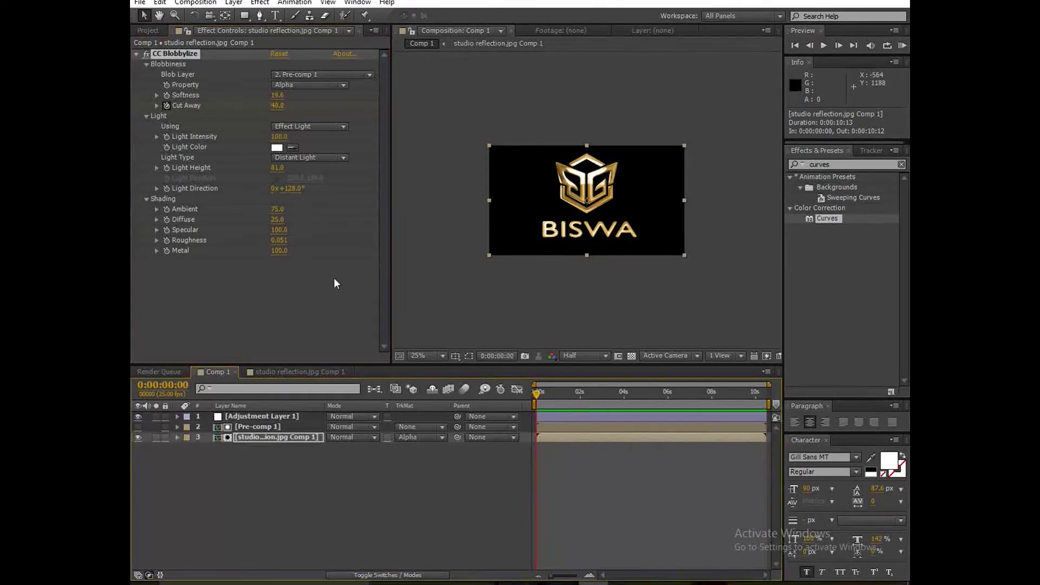
drag(277, 105, 234, 107)
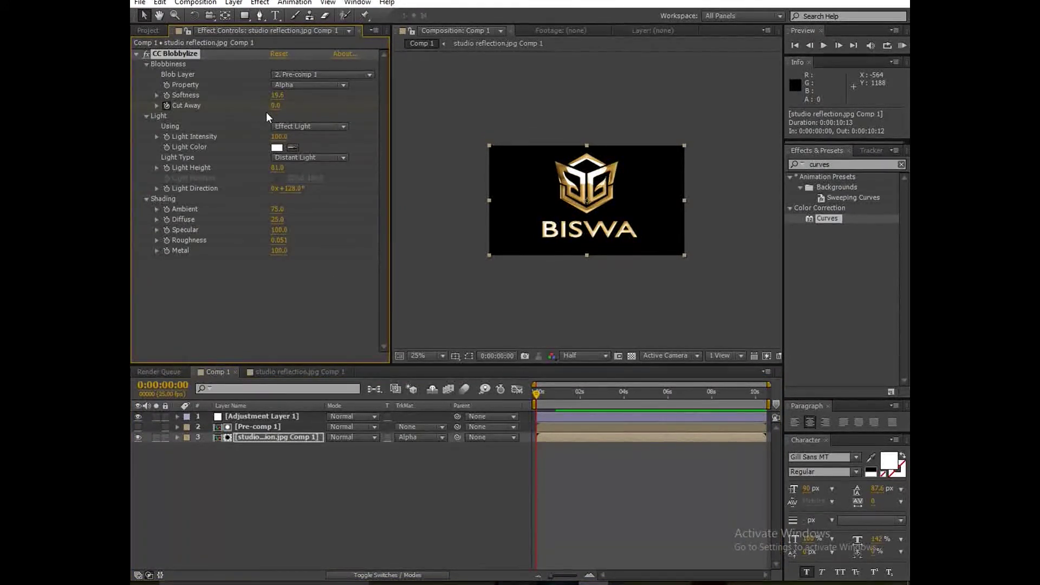
key(ctrl+z)
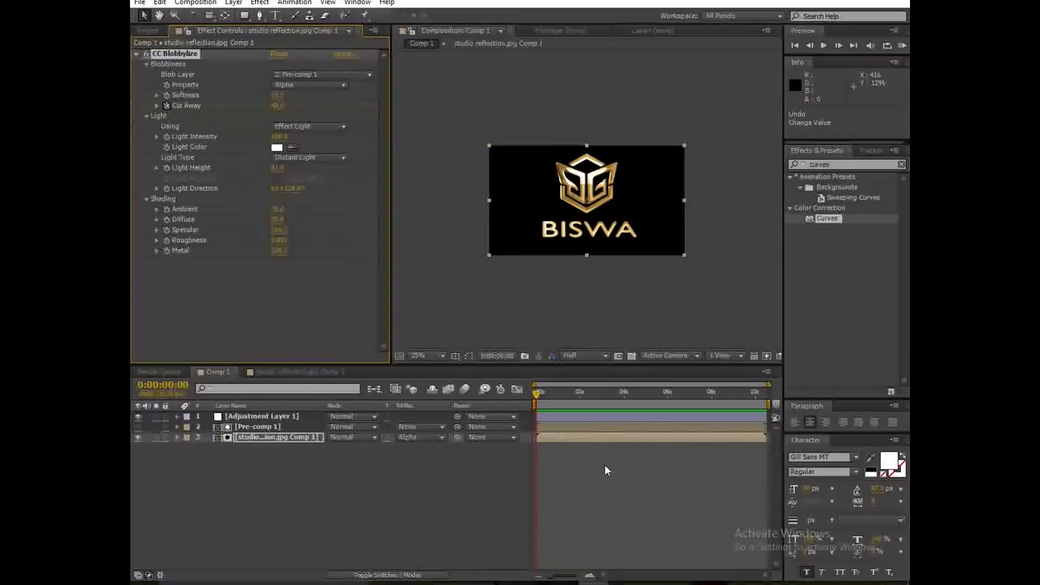
key(ctrl+z)
Enable keyframing for CC Blobbylize's Softness and Cut Away at 0:00:00:22, and at the start set Softness to 11 and Cut Away to 100.
key(space)
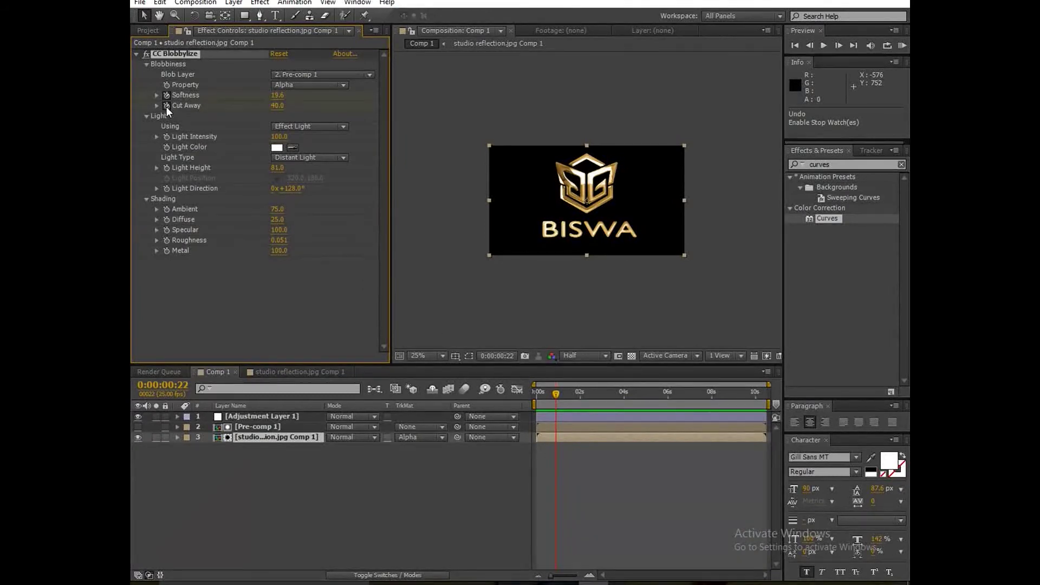
click(539, 391)
click(534, 401)
drag(273, 94, 226, 99)
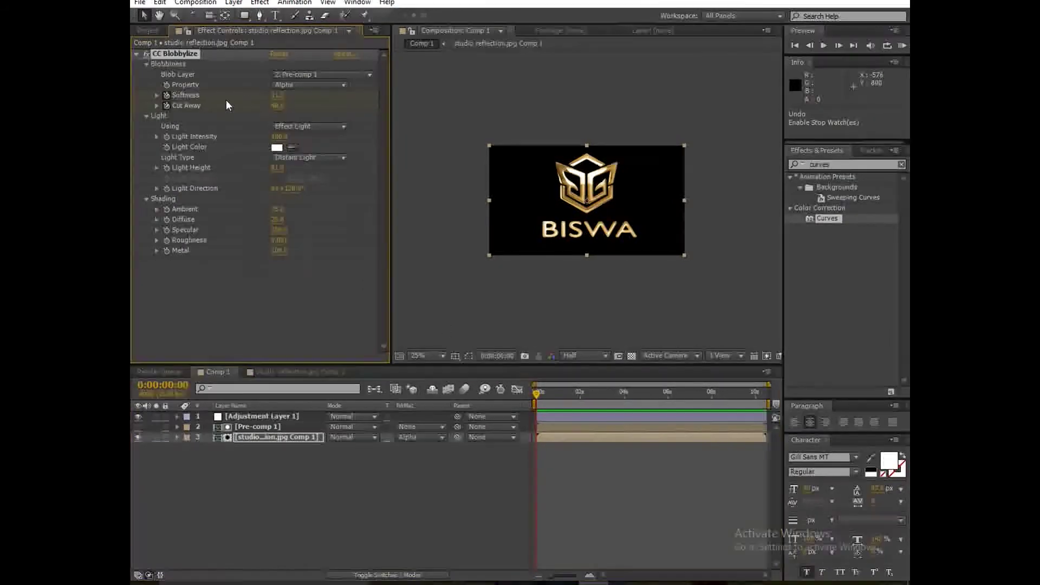
key(period)
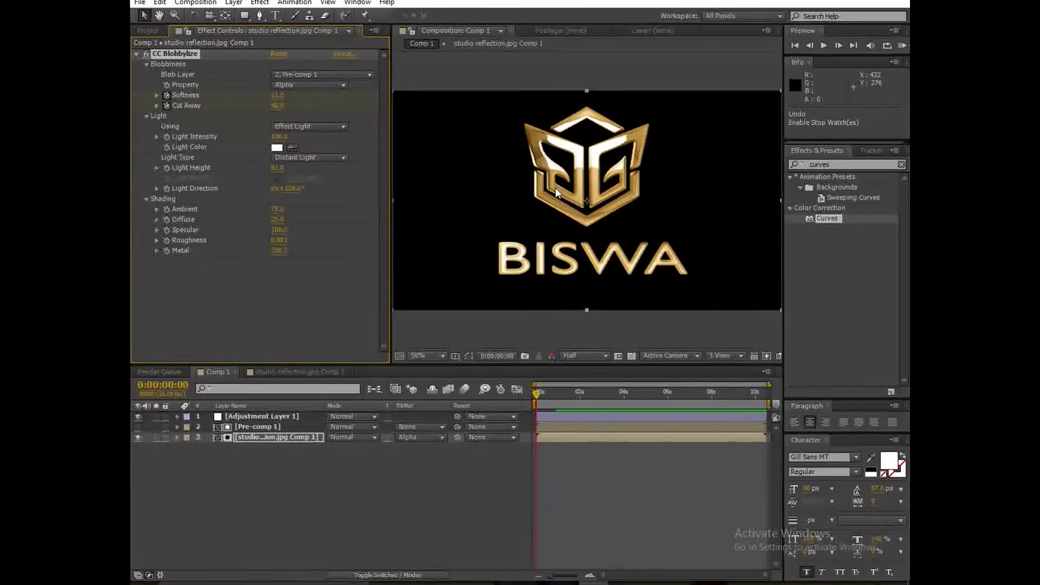
drag(276, 103, 320, 109)
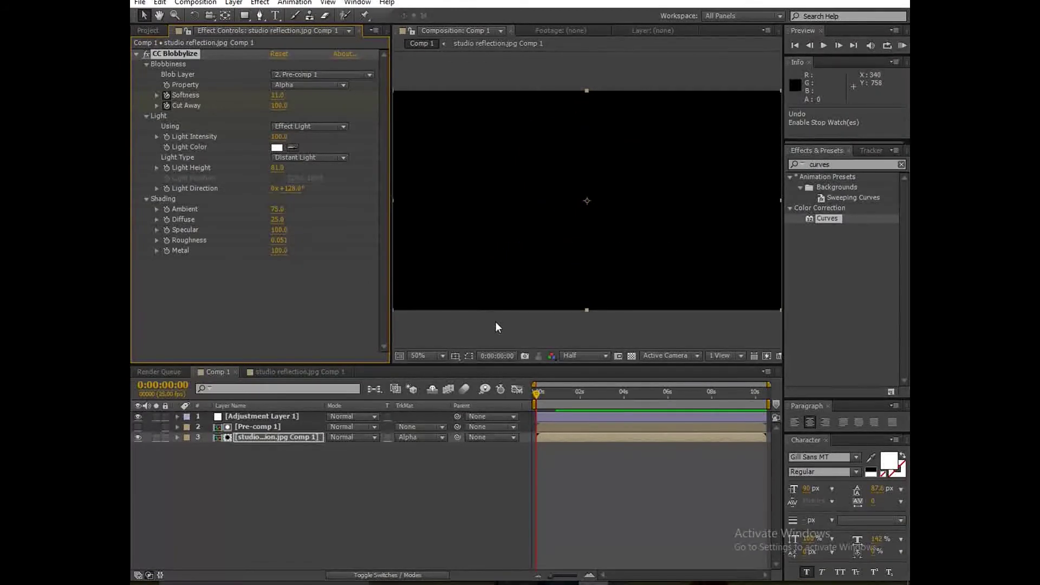
drag(275, 105, 289, 110)
Move the ending Softness and Cut Away keyframes to just past 2 seconds with Easy Ease, and preview from the start.
key(space)
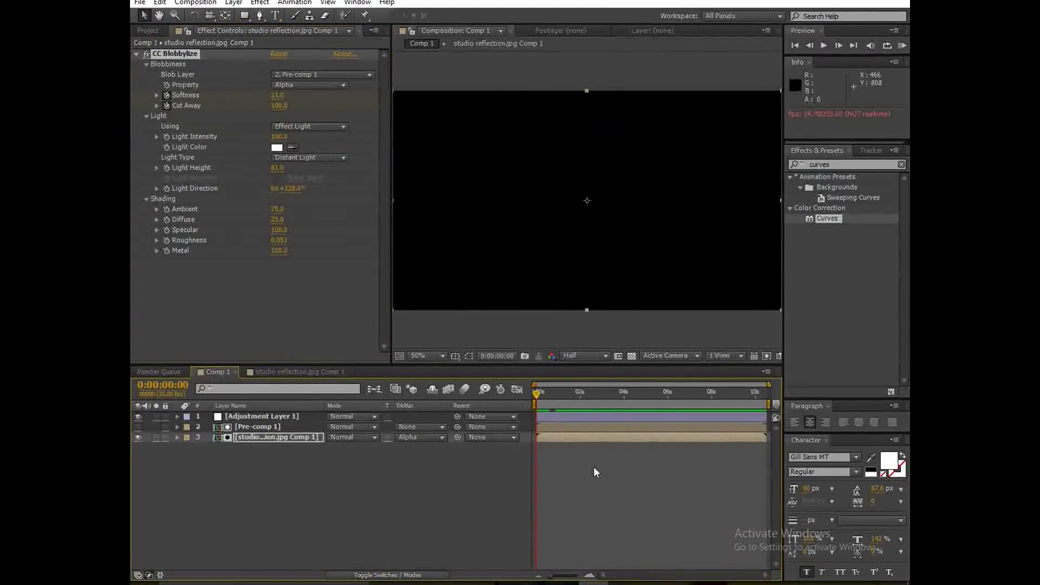
key(u)
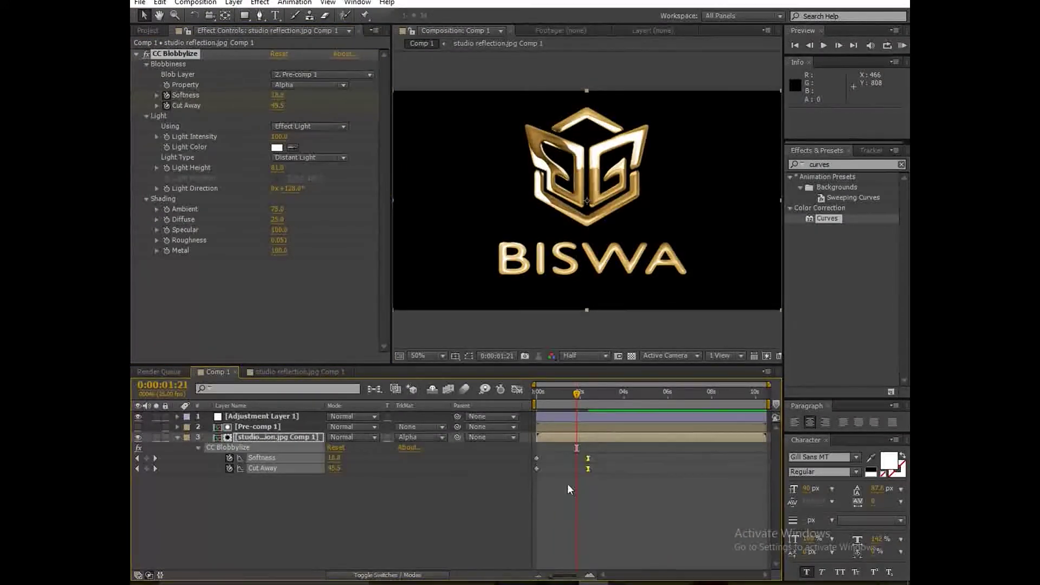
click(563, 477)
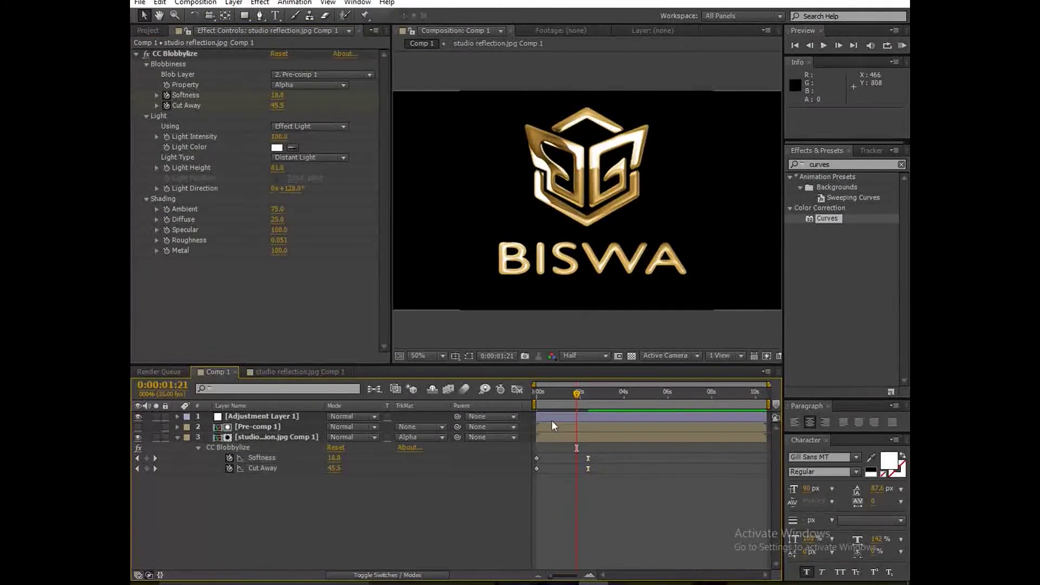
key(Home)
key(space)
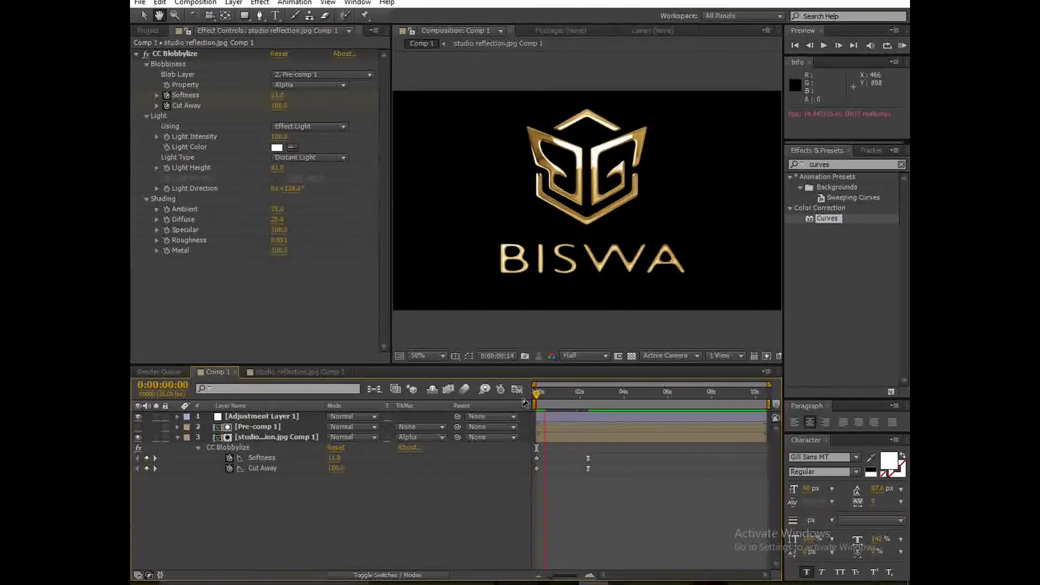
Apply Easy Ease to all Softness and Cut Away keyframes and preview the logo reveal from the start.
drag(642, 505, 538, 451)
key(F9)
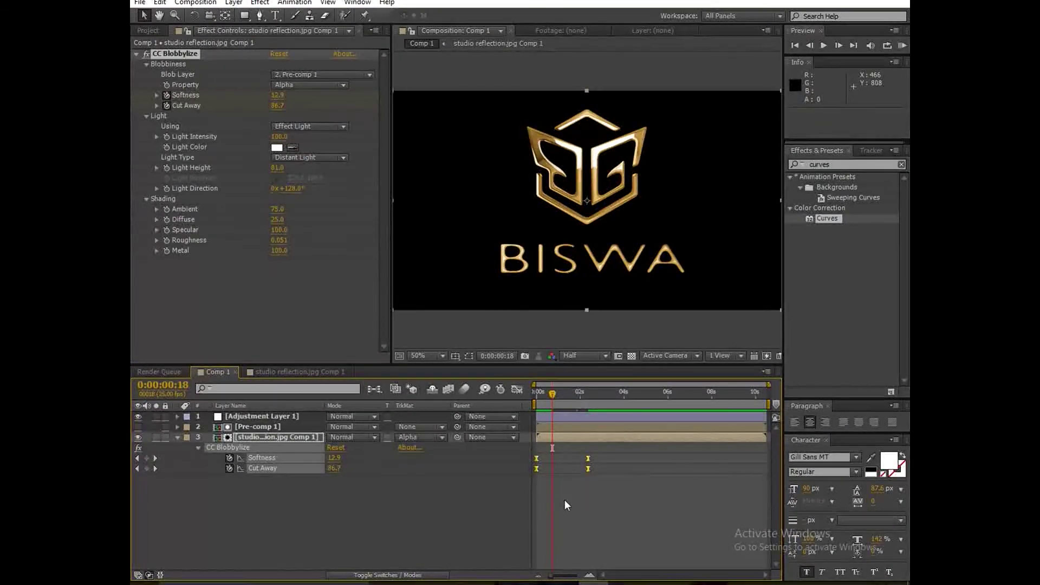
click(558, 495)
key(Home)
key(space)
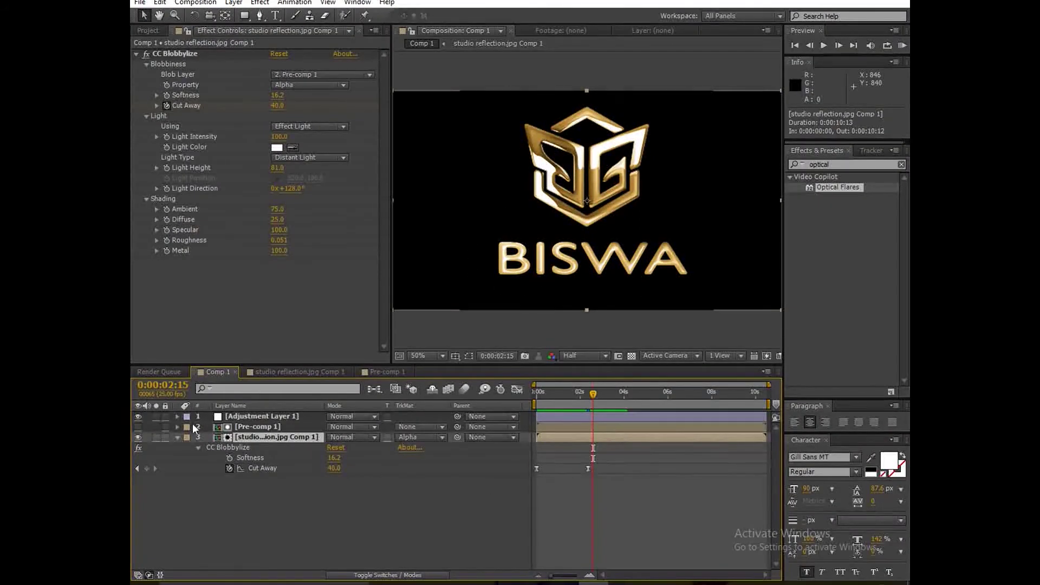
Open the studio reflection composition and duplicate its studio reflection.jpg layer.
click(138, 436)
click(139, 436)
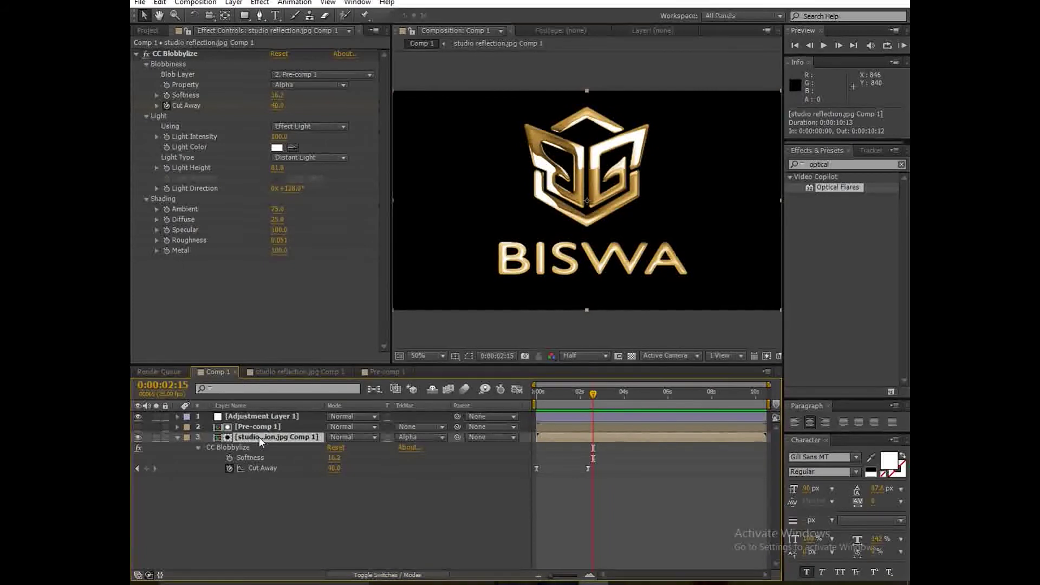
double_click(259, 436)
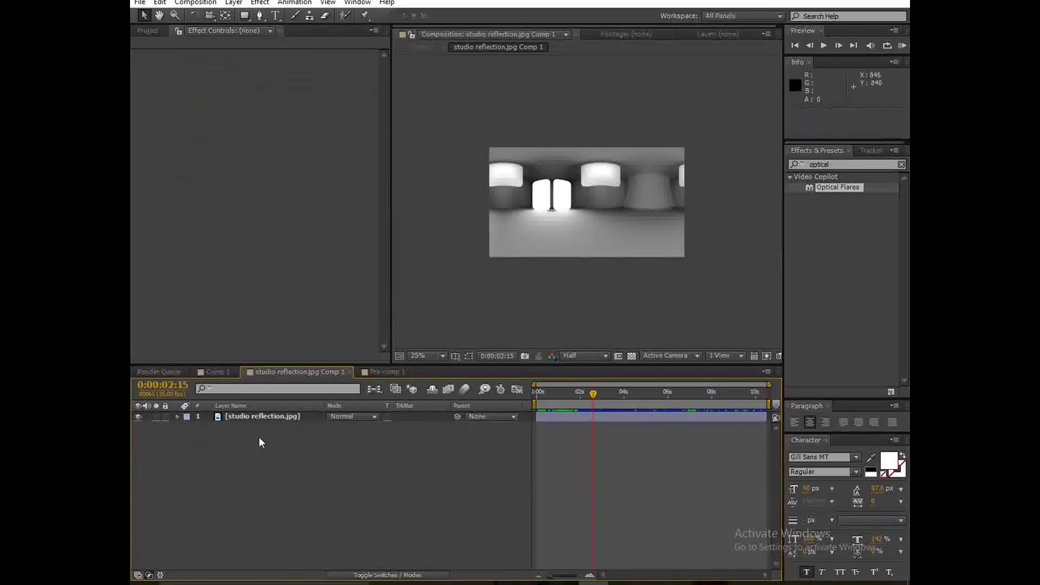
click(573, 416)
right_click(573, 417)
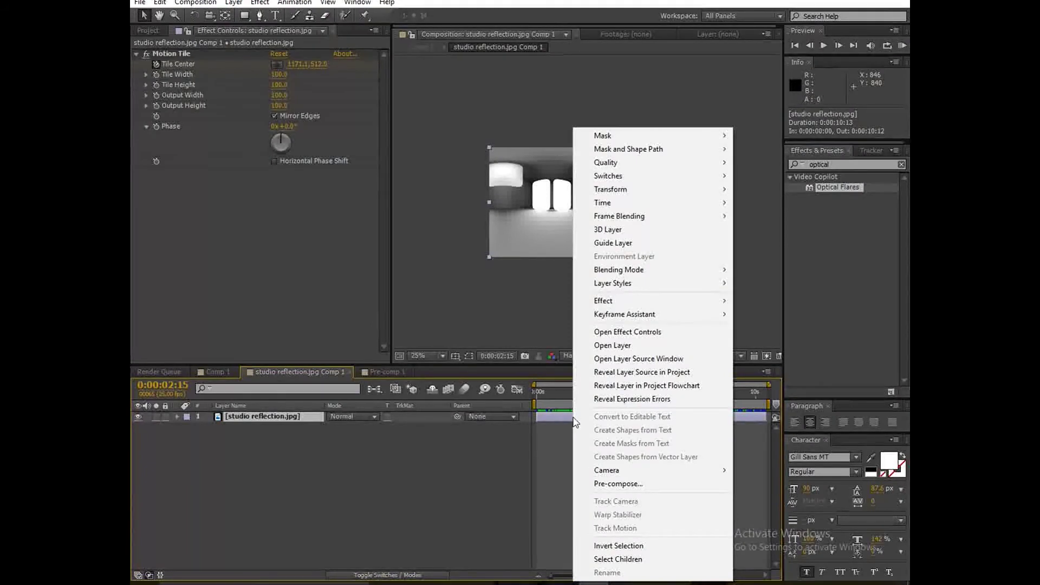
click(546, 459)
click(551, 418)
key(ctrl+d)
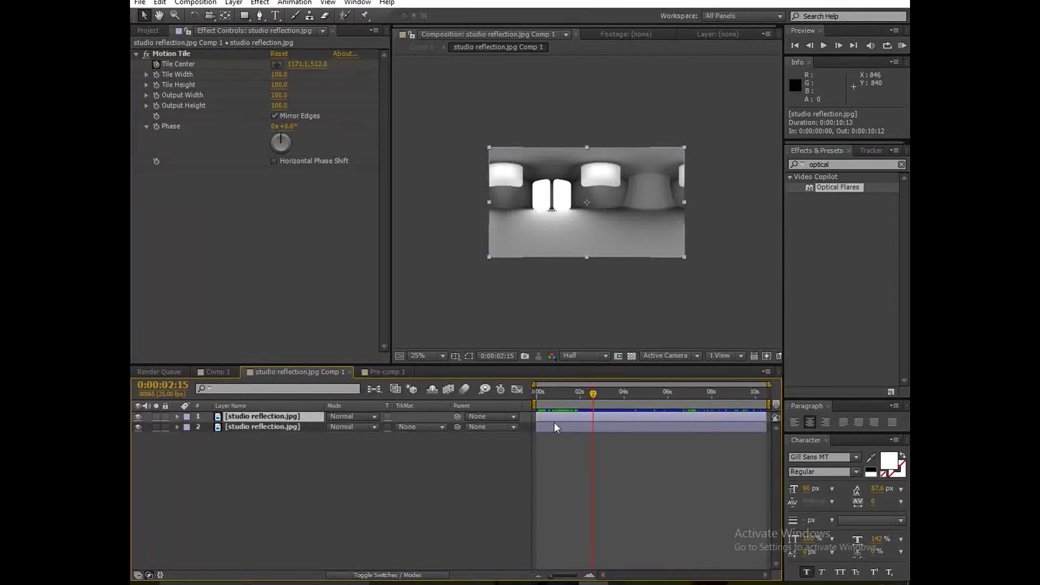
Move the duplicated reflection layer down to about position 636, 796 so it overlaps the lower part of the original.
drag(600, 228, 605, 295)
drag(627, 245, 629, 239)
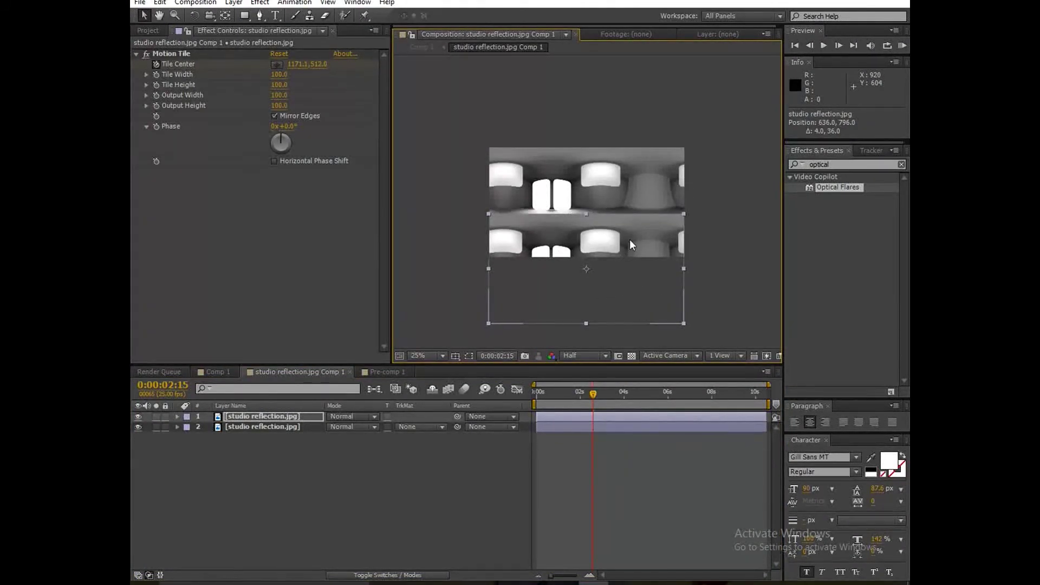
click(605, 466)
Return to Comp 1 and preview the logo animation with the layered reflections.
click(228, 372)
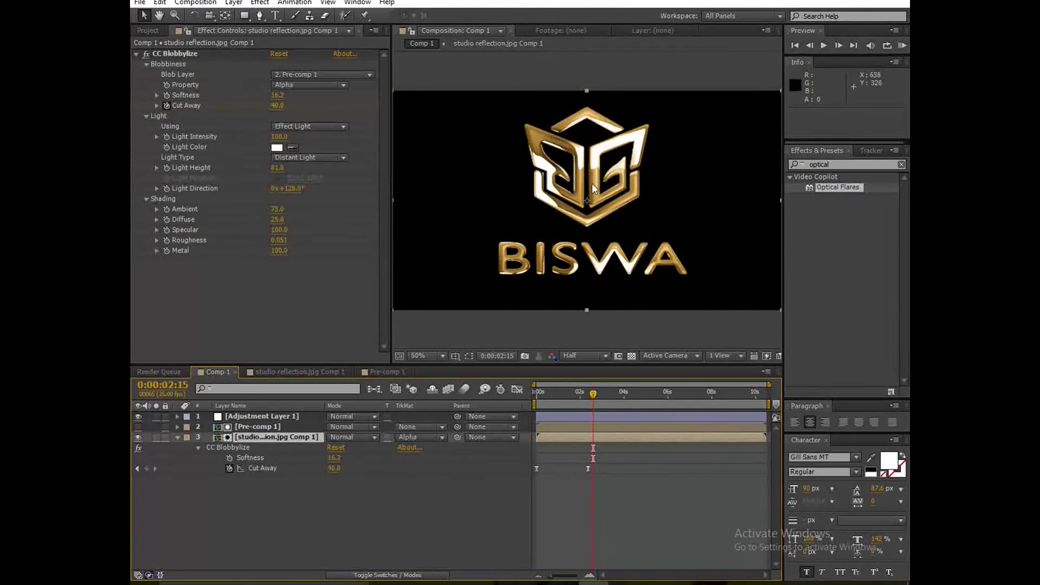
click(542, 391)
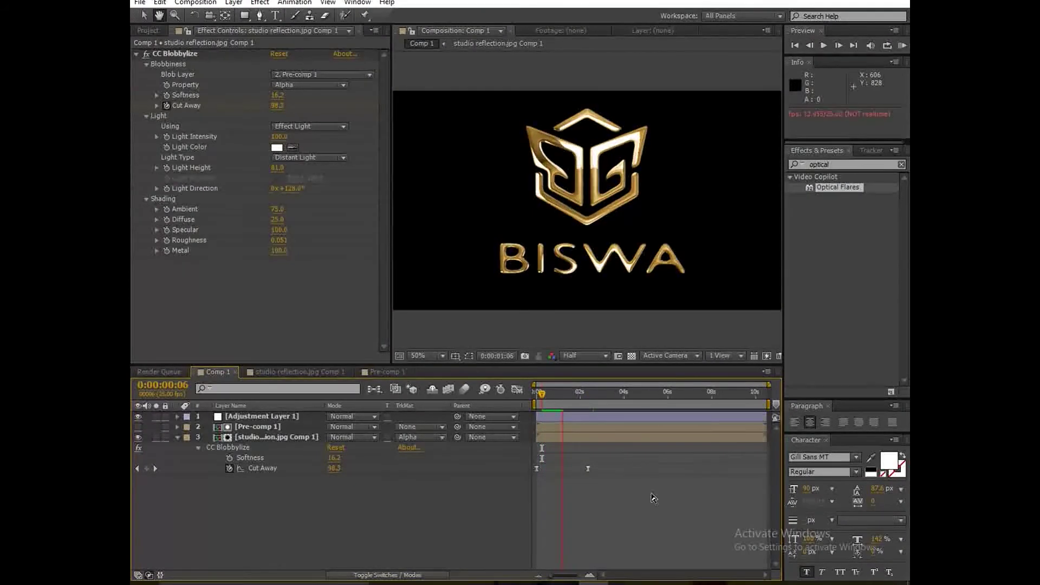
click(617, 479)
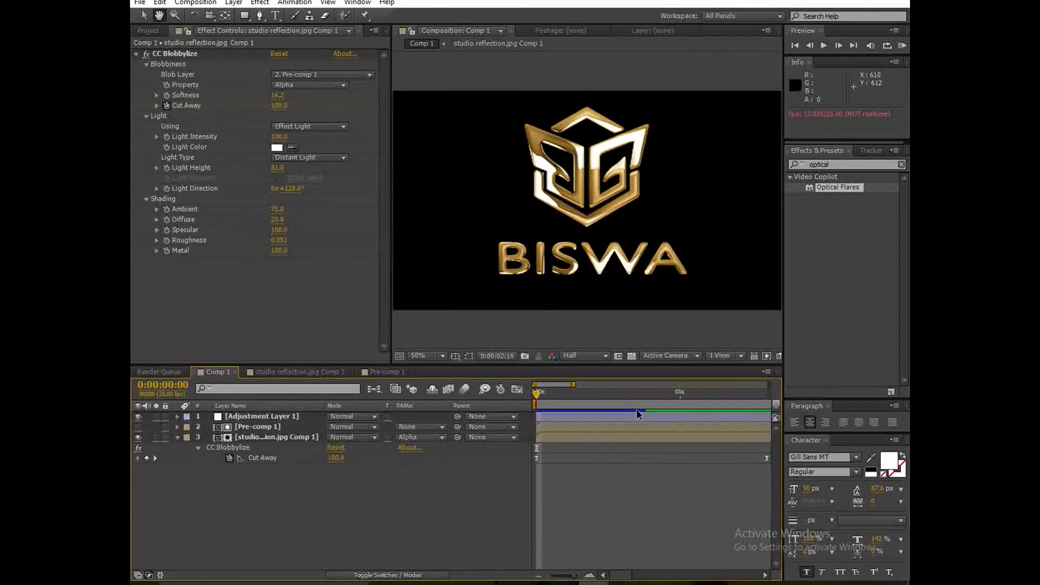
click(599, 474)
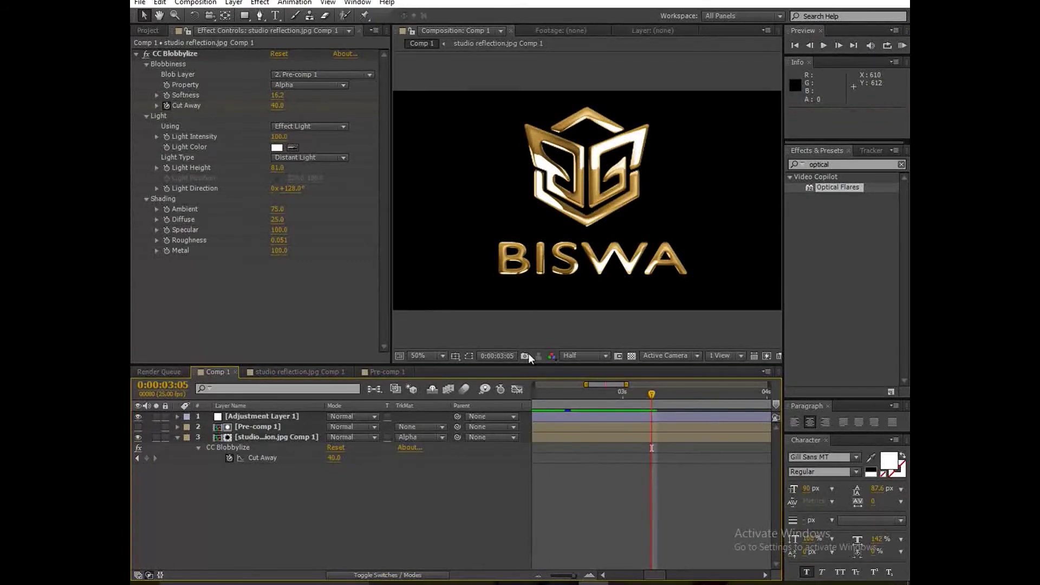
Open Pre-comp 1 and scale the BISWA text layer to 107%.
click(256, 427)
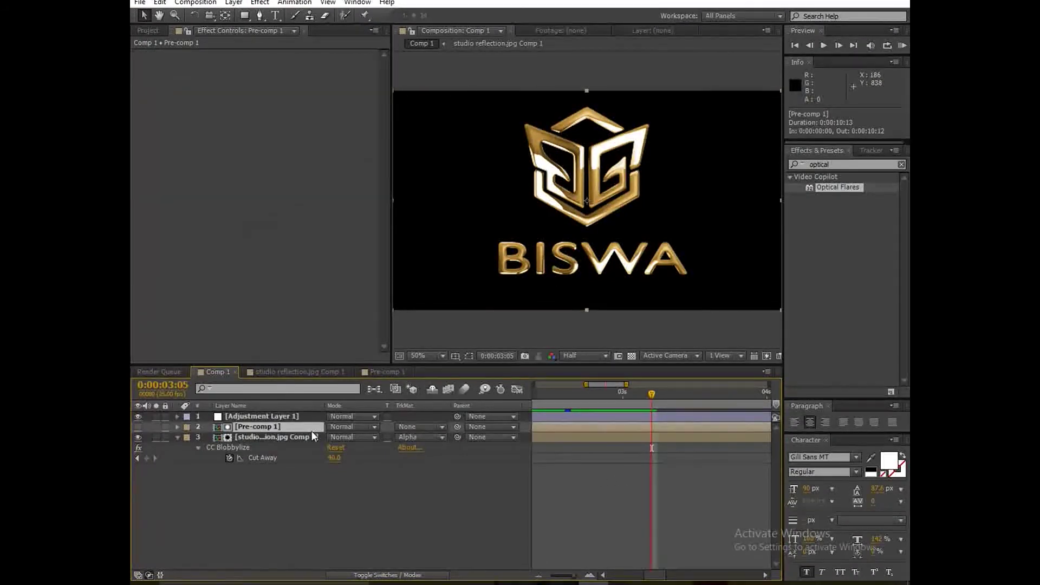
double_click(256, 431)
click(570, 431)
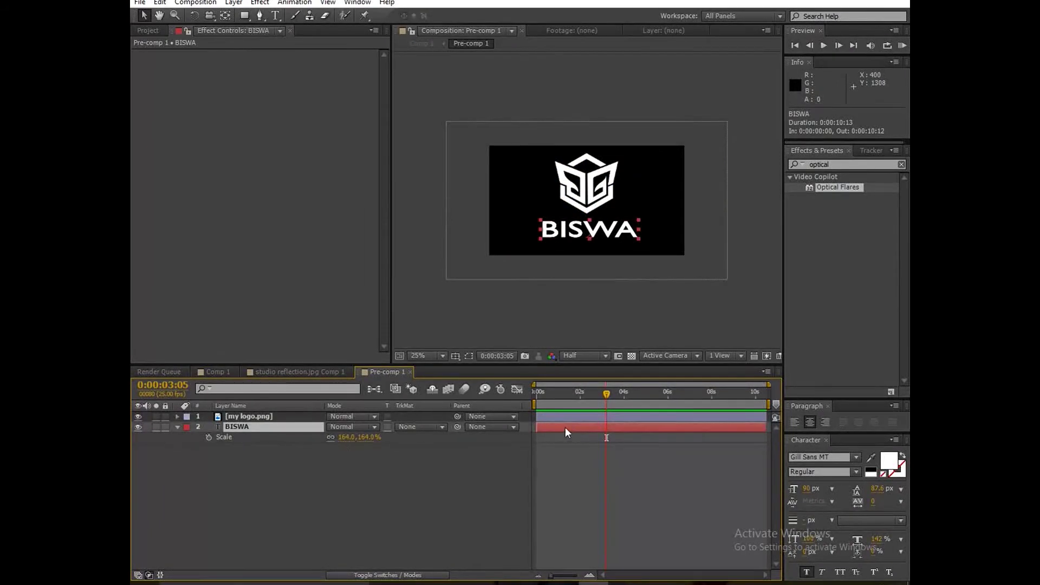
drag(359, 439, 344, 441)
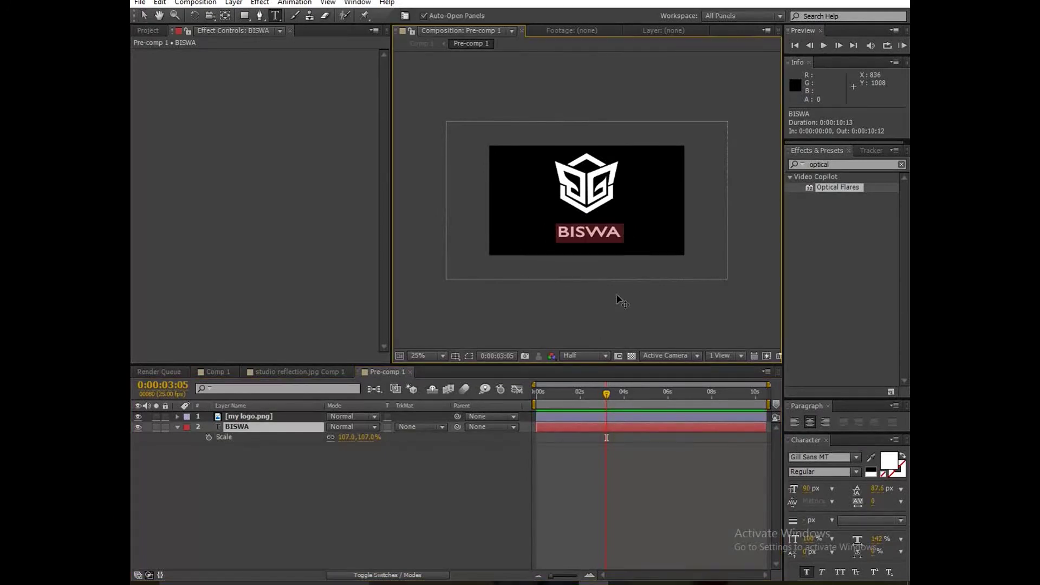
Extend the text to "BISWA GRAPHICS" with "& VFX" on a second line, and select the first line.
double_click(617, 234)
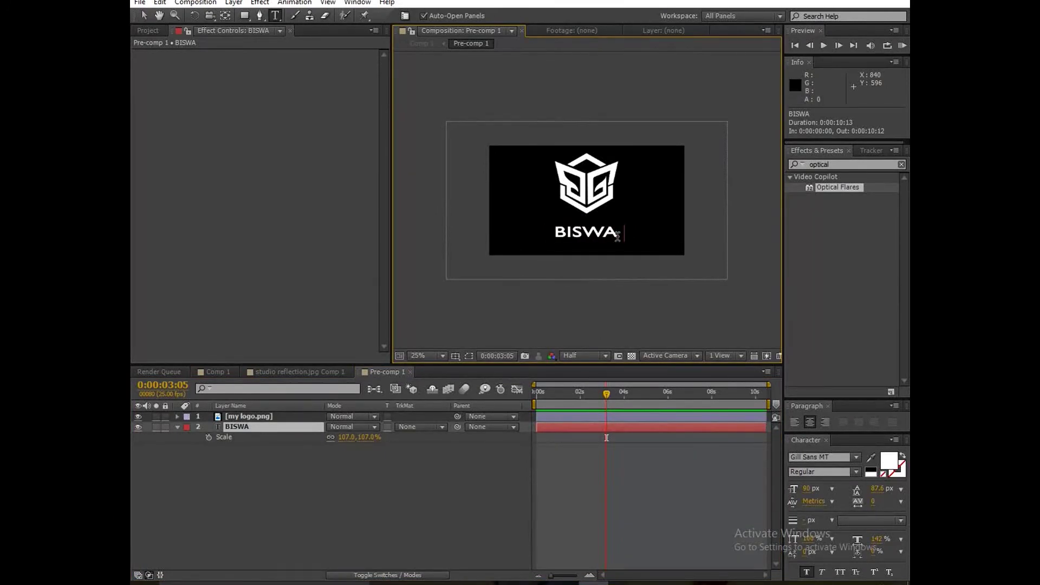
text(GRAPB)
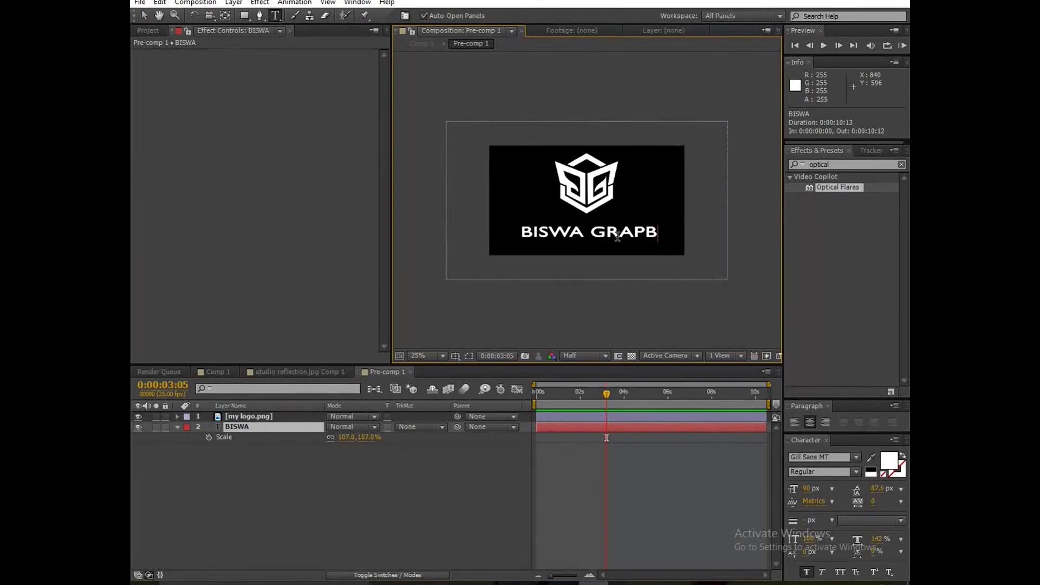
key(BackSpace)
text(HICS)
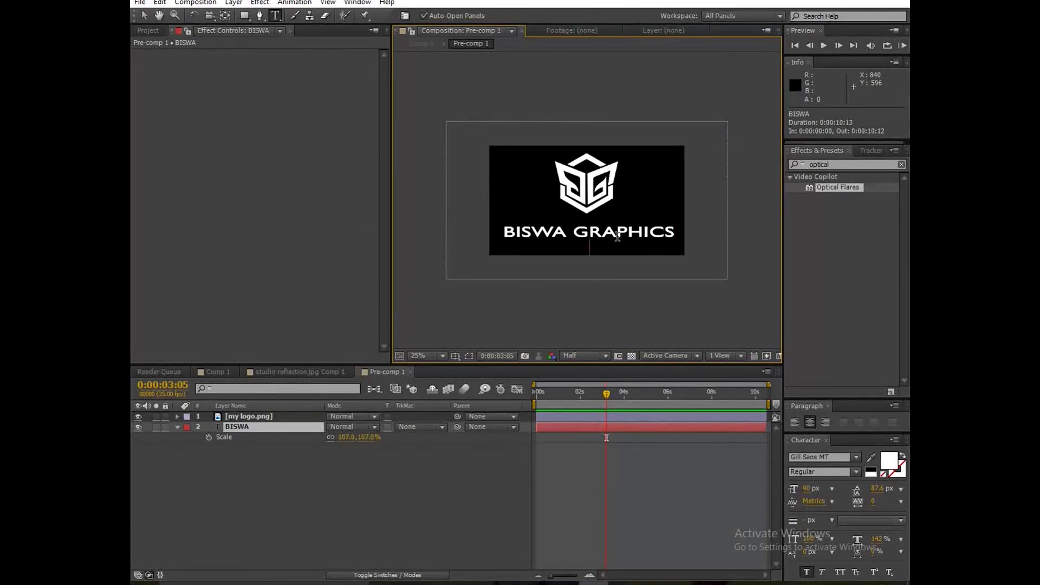
text(& VX)
text(FX)
key(ctrl+a)
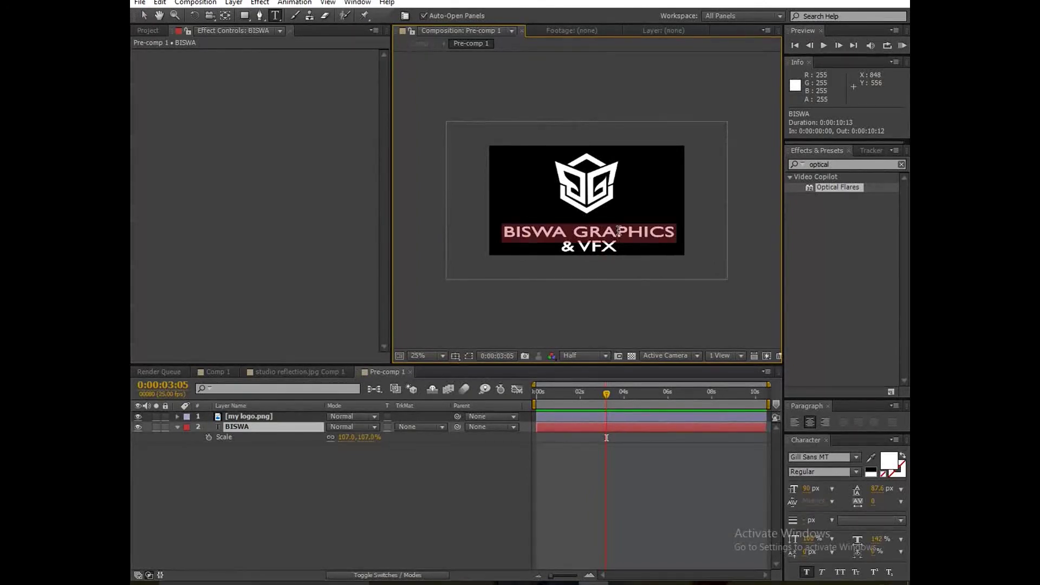
Select only the second line, "& VFX", and reduce its font size to 74 px.
triple_click(598, 245)
key(ctrl+shift+comma)
key(ctrl+shift+comma)
key(ctrl+shift+comma)
key(ctrl+shift+comma)
key(ctrl+shift+comma)
key(ctrl+shift+comma)
key(ctrl+shift+comma)
key(ctrl+shift+comma)
key(ctrl+shift+comma)
key(ctrl+shift+comma)
key(ctrl+shift+comma)
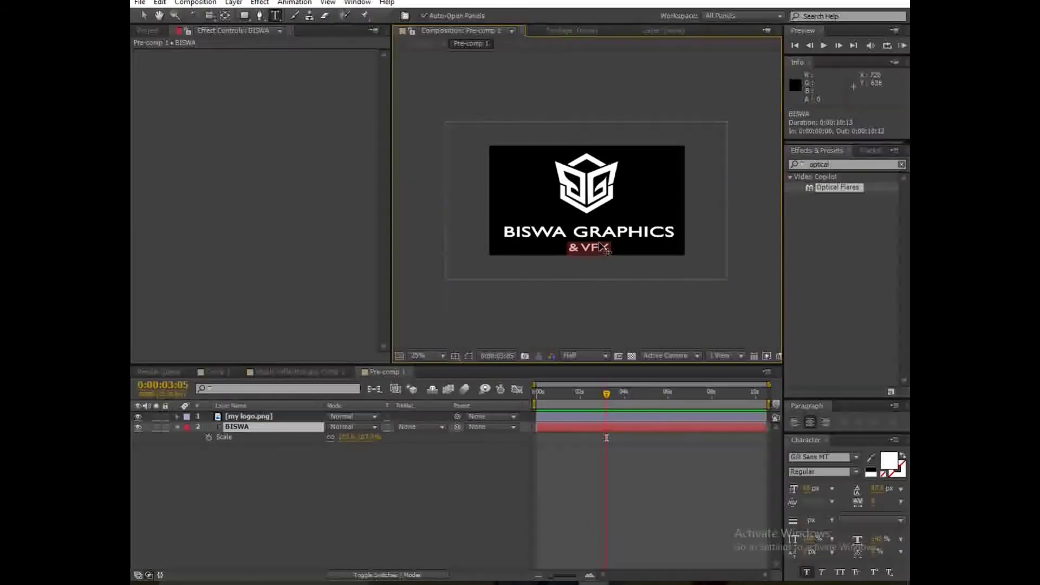
key(ctrl+shift+period)
key(ctrl+shift+period)
key(ctrl+shift+period)
key(ctrl+shift+period)
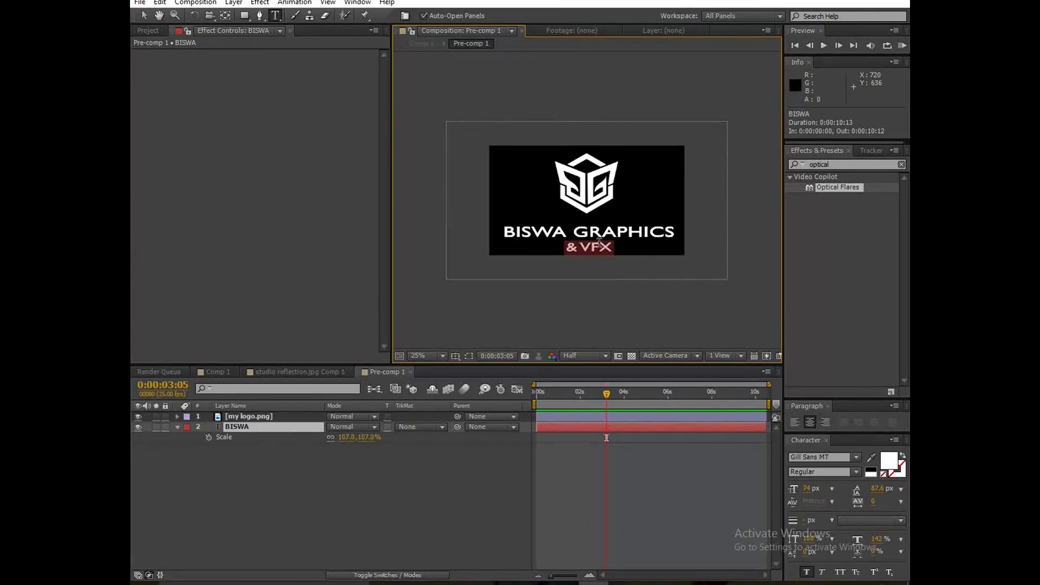
key(KP_Enter)
Move the two-line text layer slightly up, closer beneath the logo.
key(Caps_Lock)
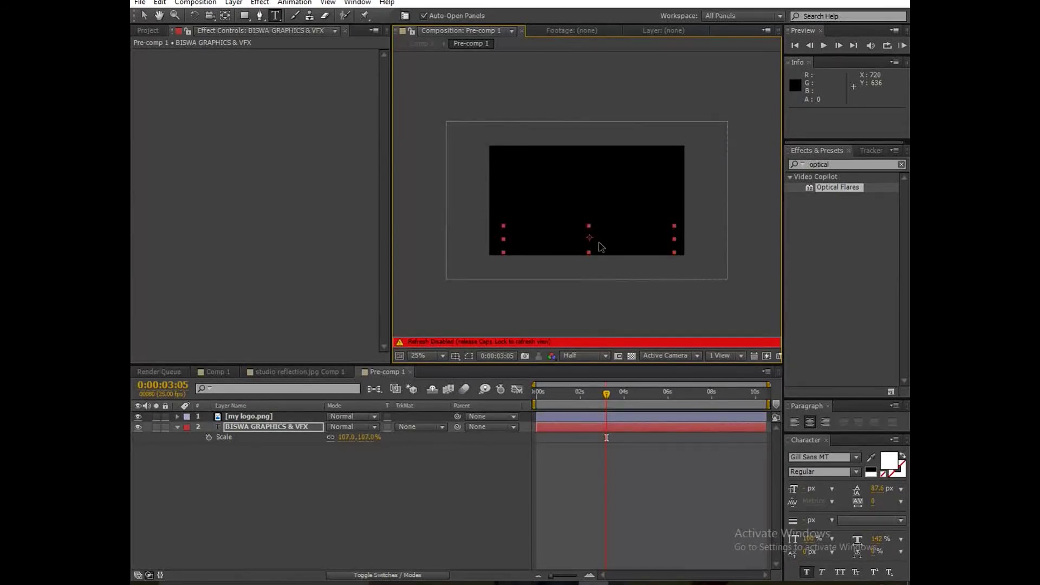
key(Caps_Lock)
key(v)
drag(605, 239, 604, 234)
Return to Comp 1, show its full duration in the timeline and preview the gold animation from the first frame.
click(226, 372)
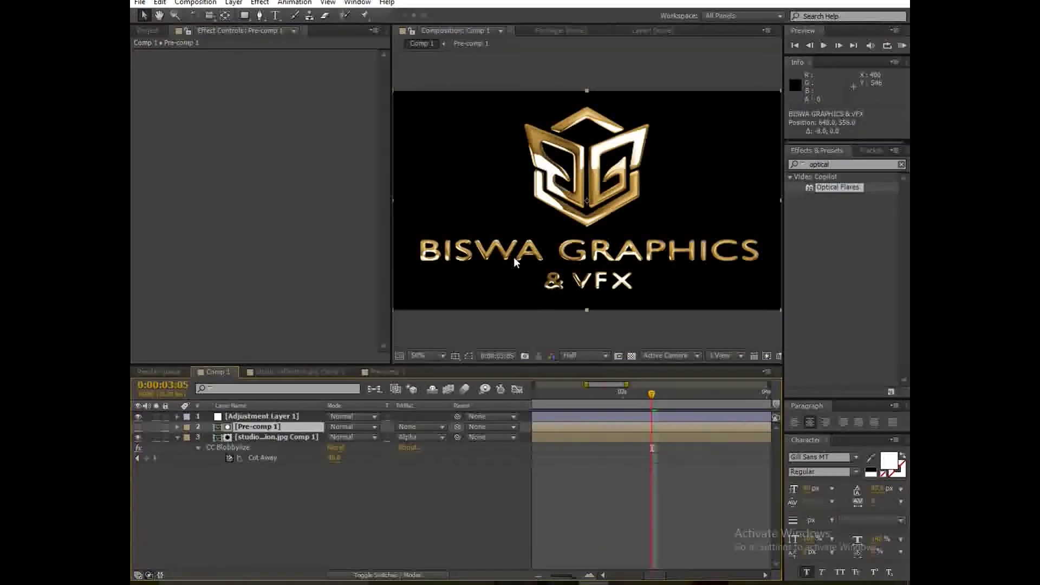
click(580, 482)
key(Home)
key(;)
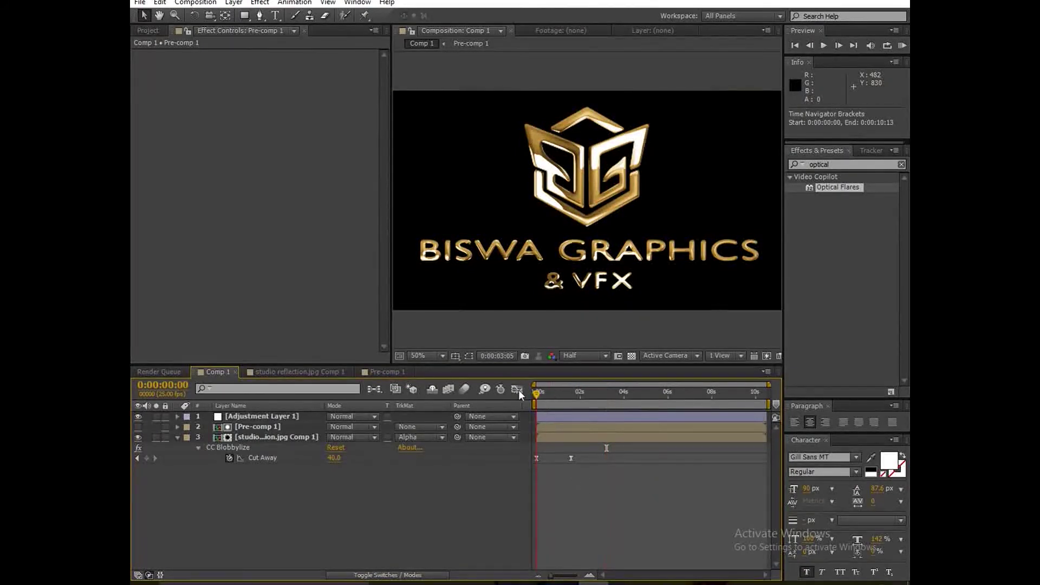
key(KP_0)
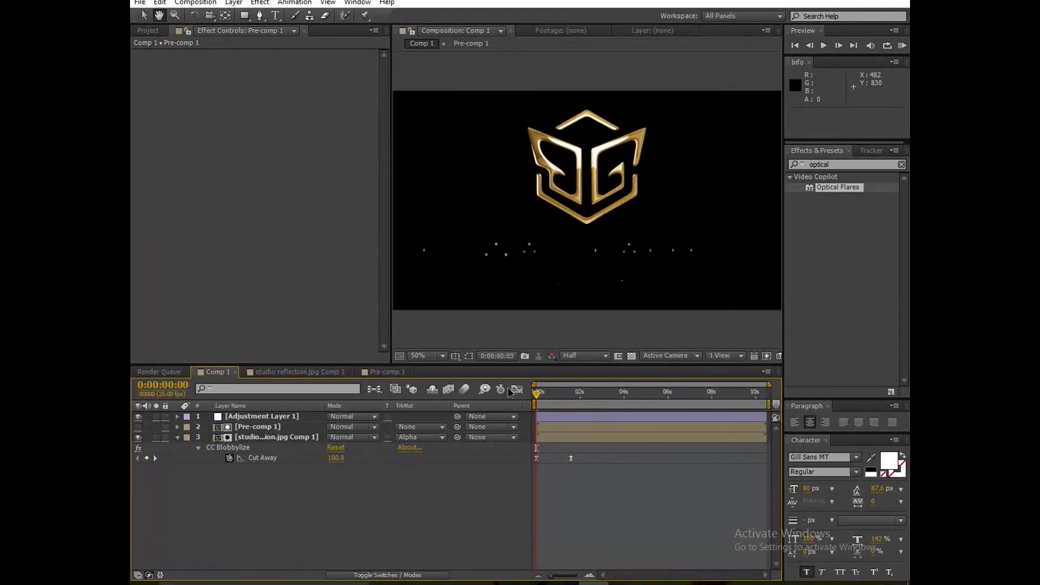